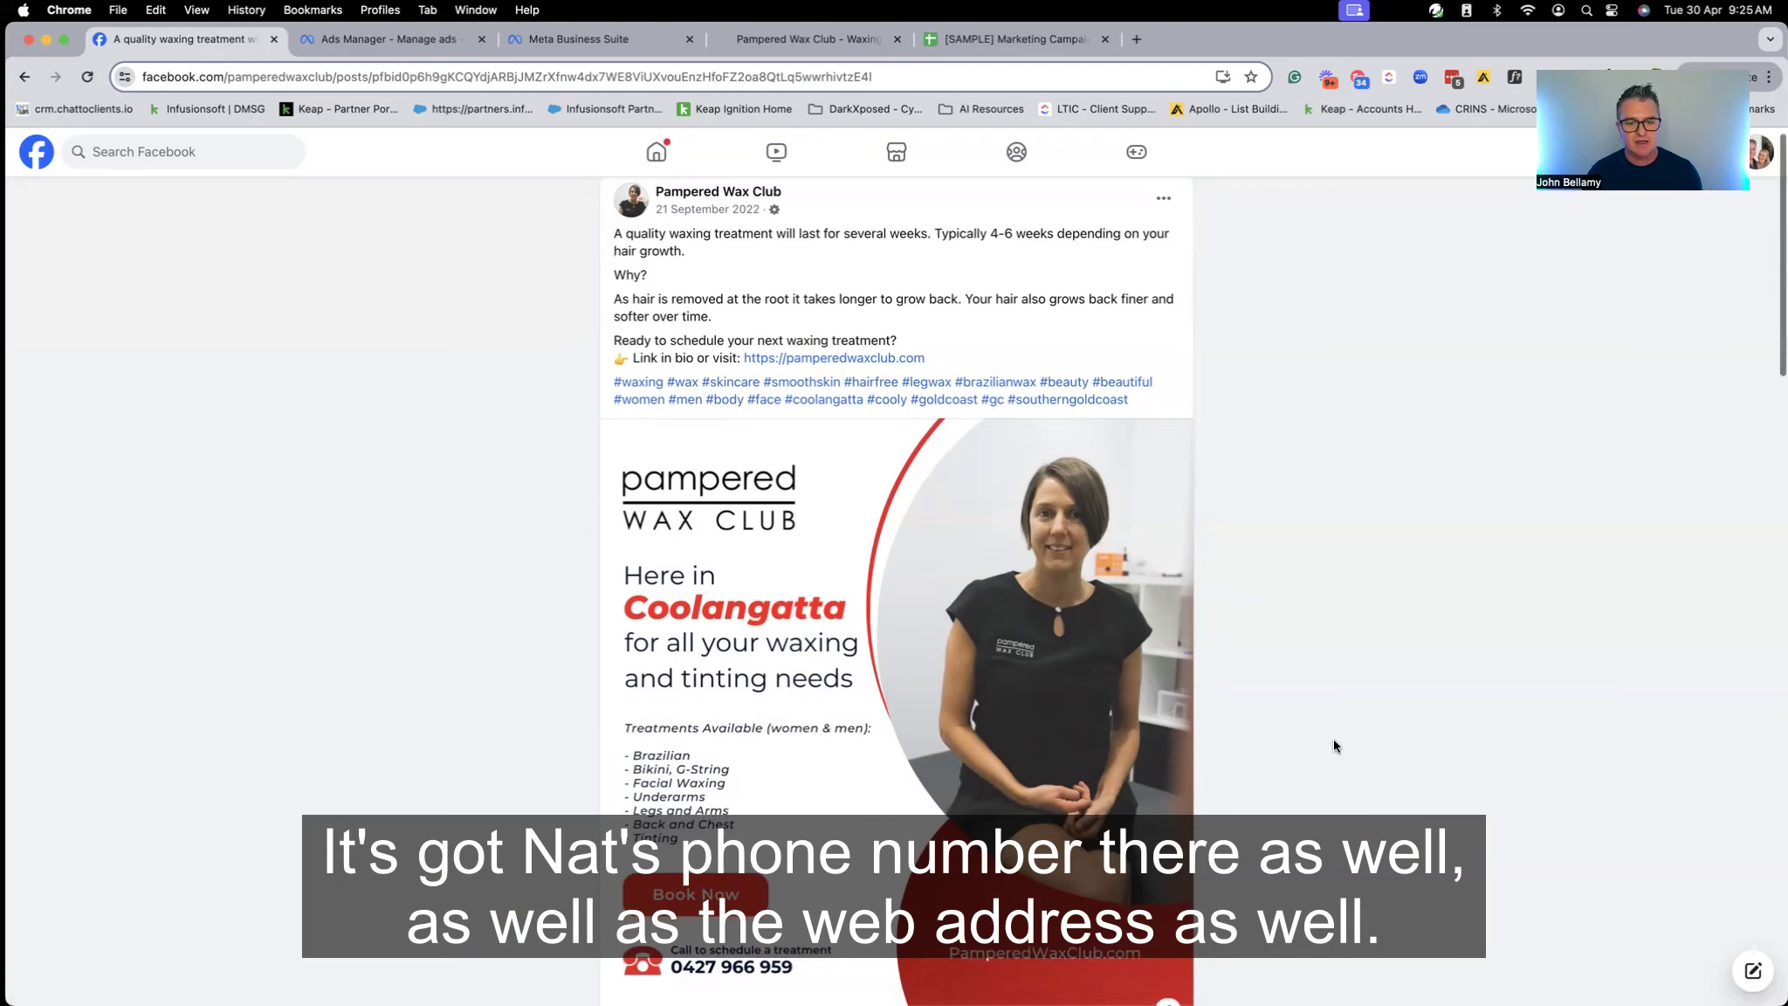
Examine the Pampered Wax Club Facebook ad post, including its creative, reaction and share counts, and the client reviews in its comments
scroll(1333, 740, "down", 1)
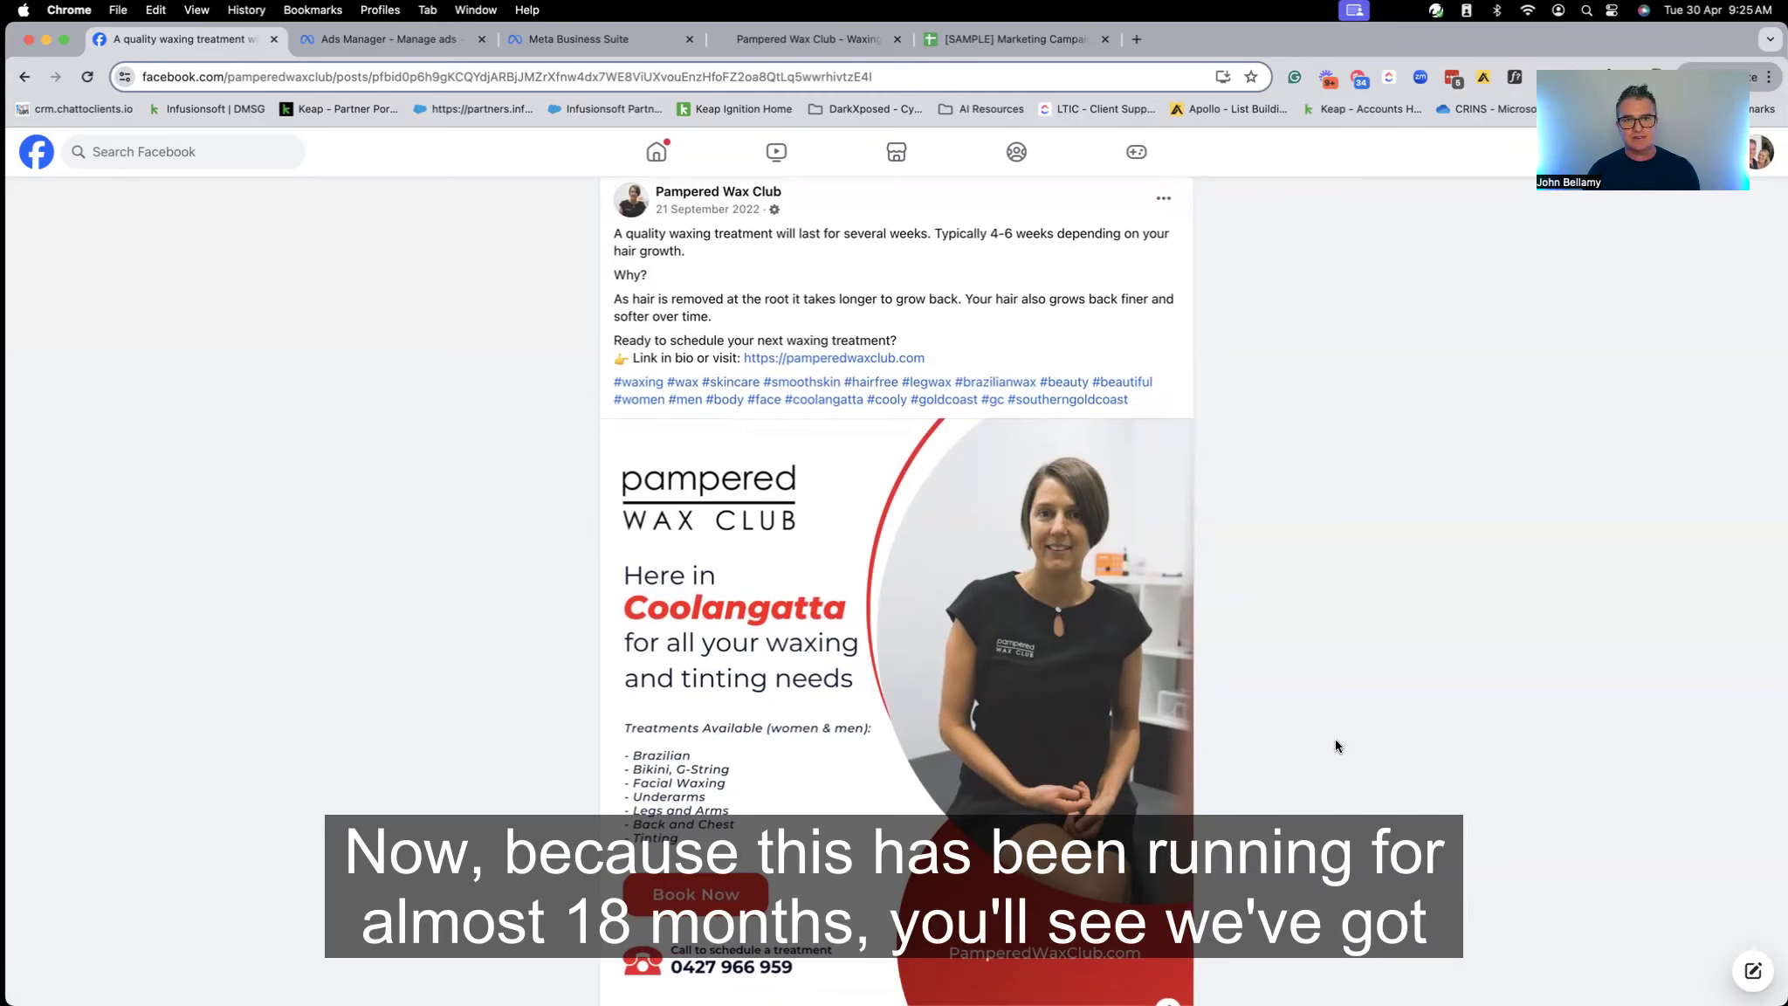
scroll(1336, 744, "down", 5)
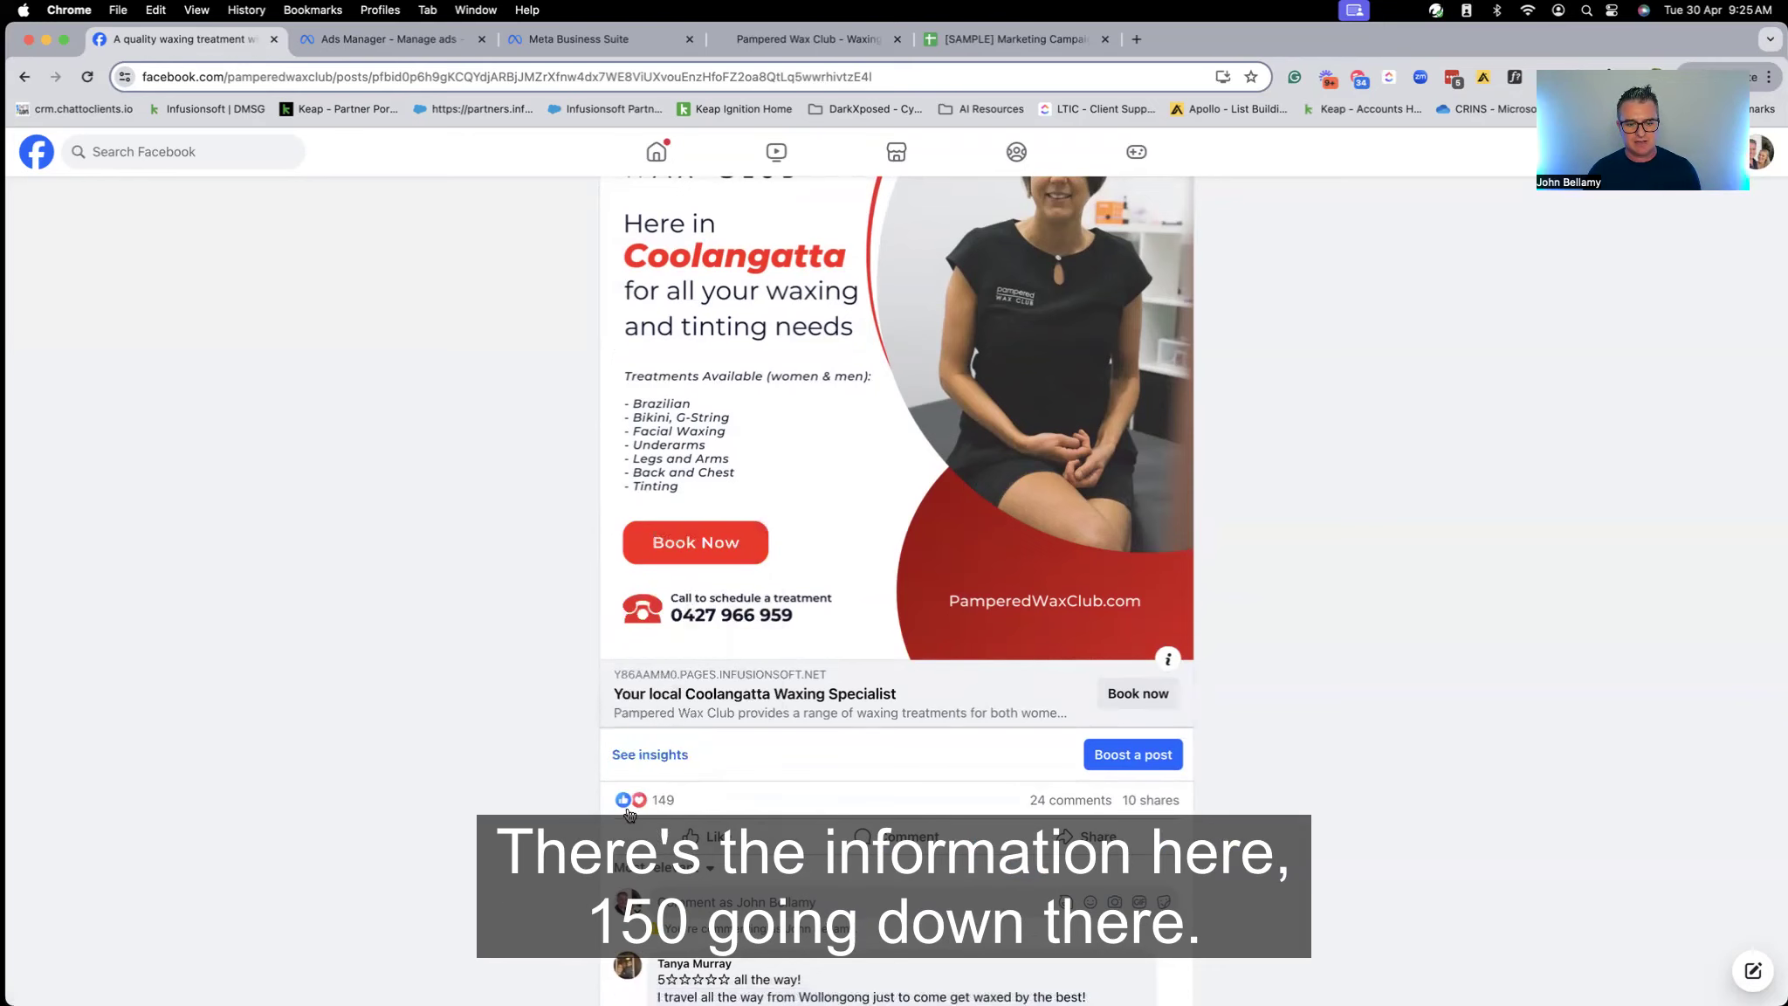
mouse_move(669, 805)
scroll(818, 804, "down", 5)
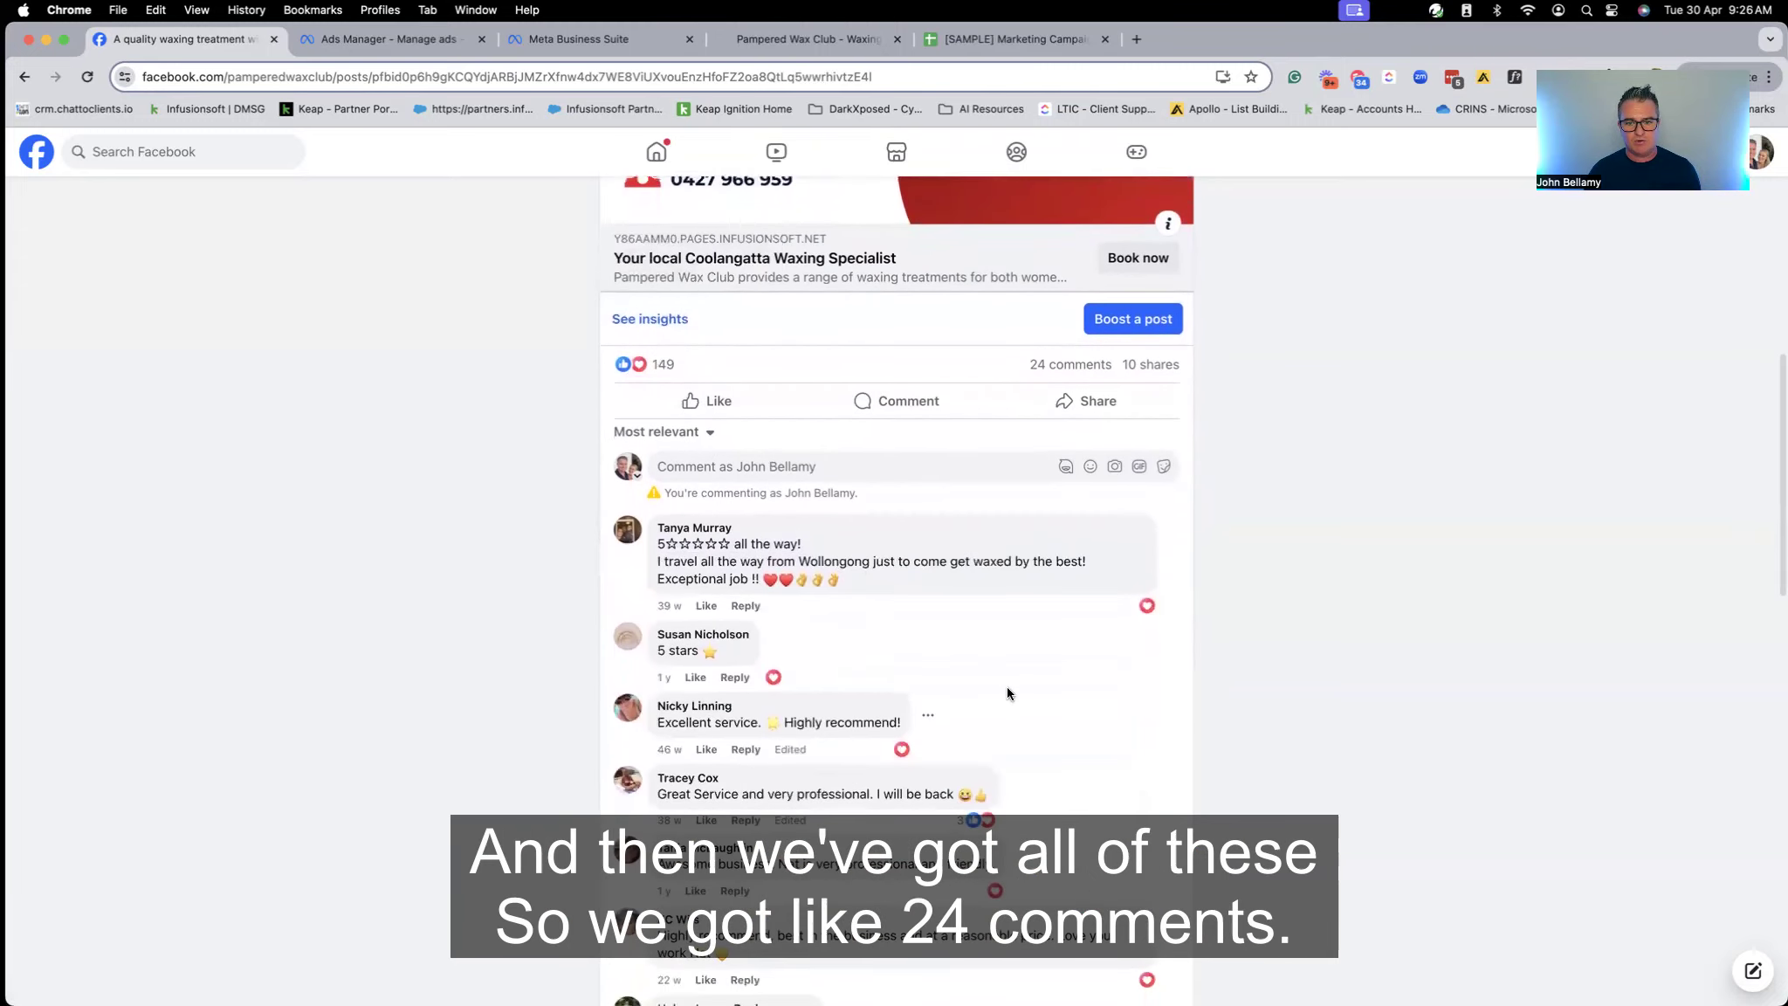
scroll(1008, 686, "down", 2)
scroll(1035, 628, "down", 1)
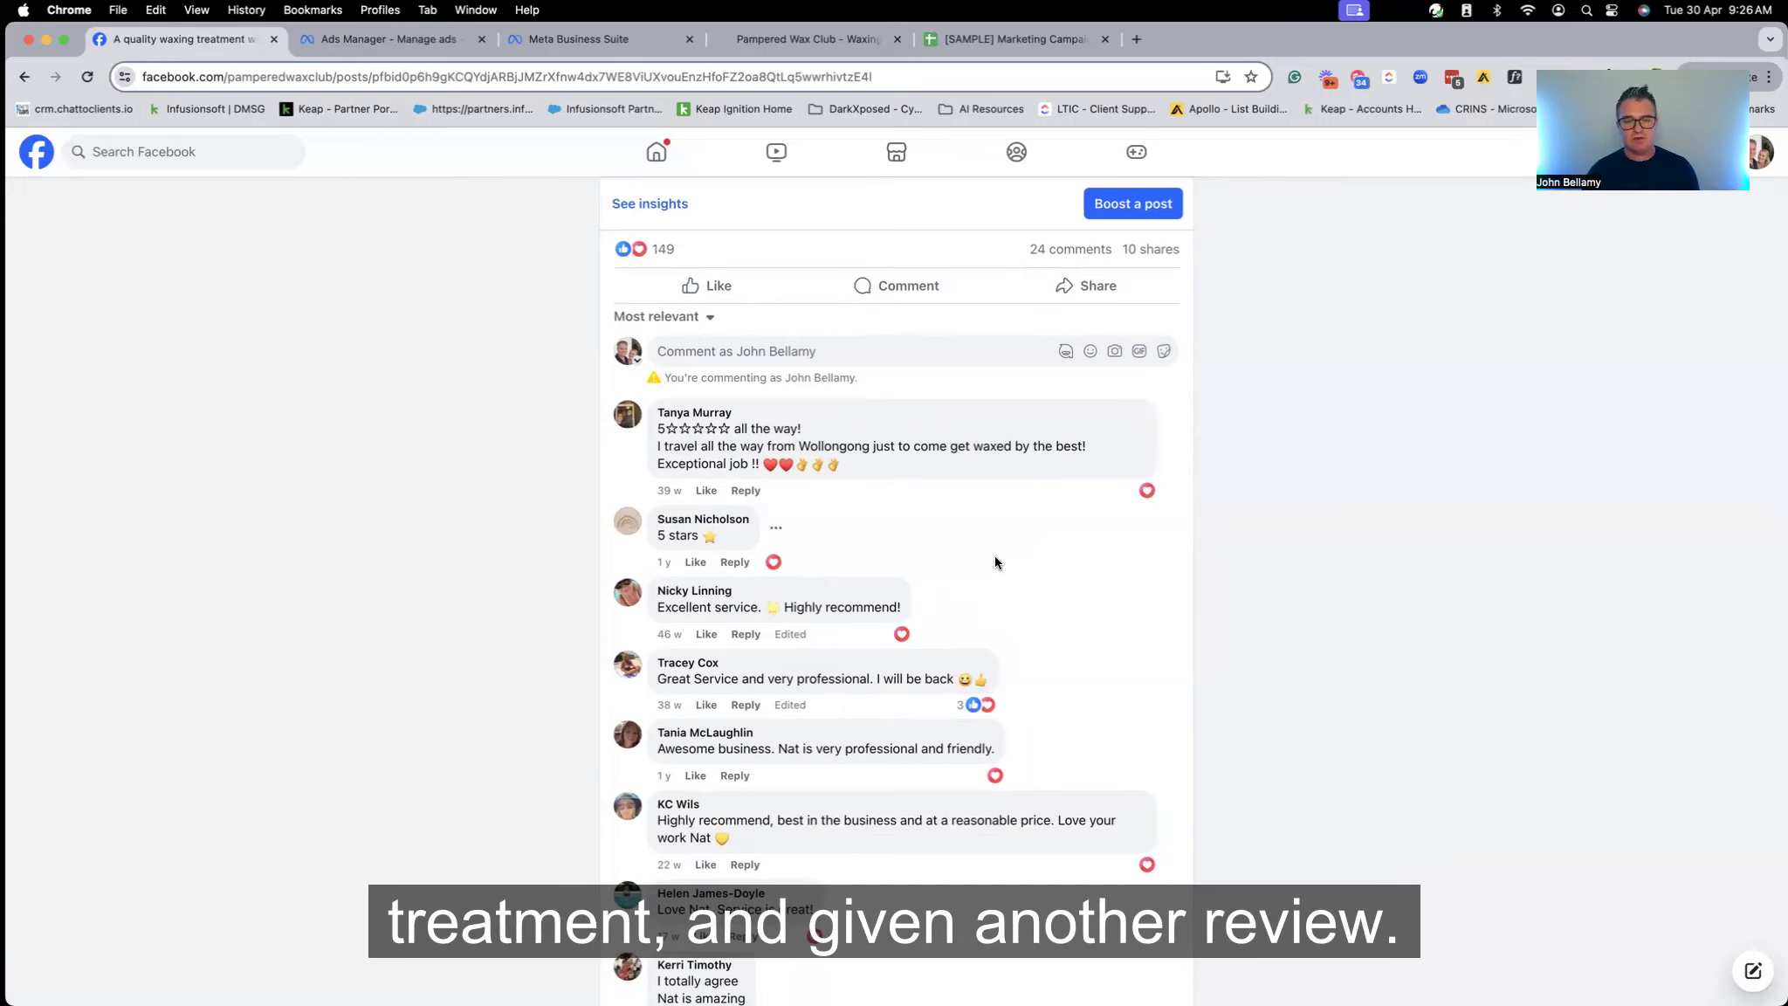
scroll(1004, 618, "down", 5)
scroll(1003, 618, "down", 4)
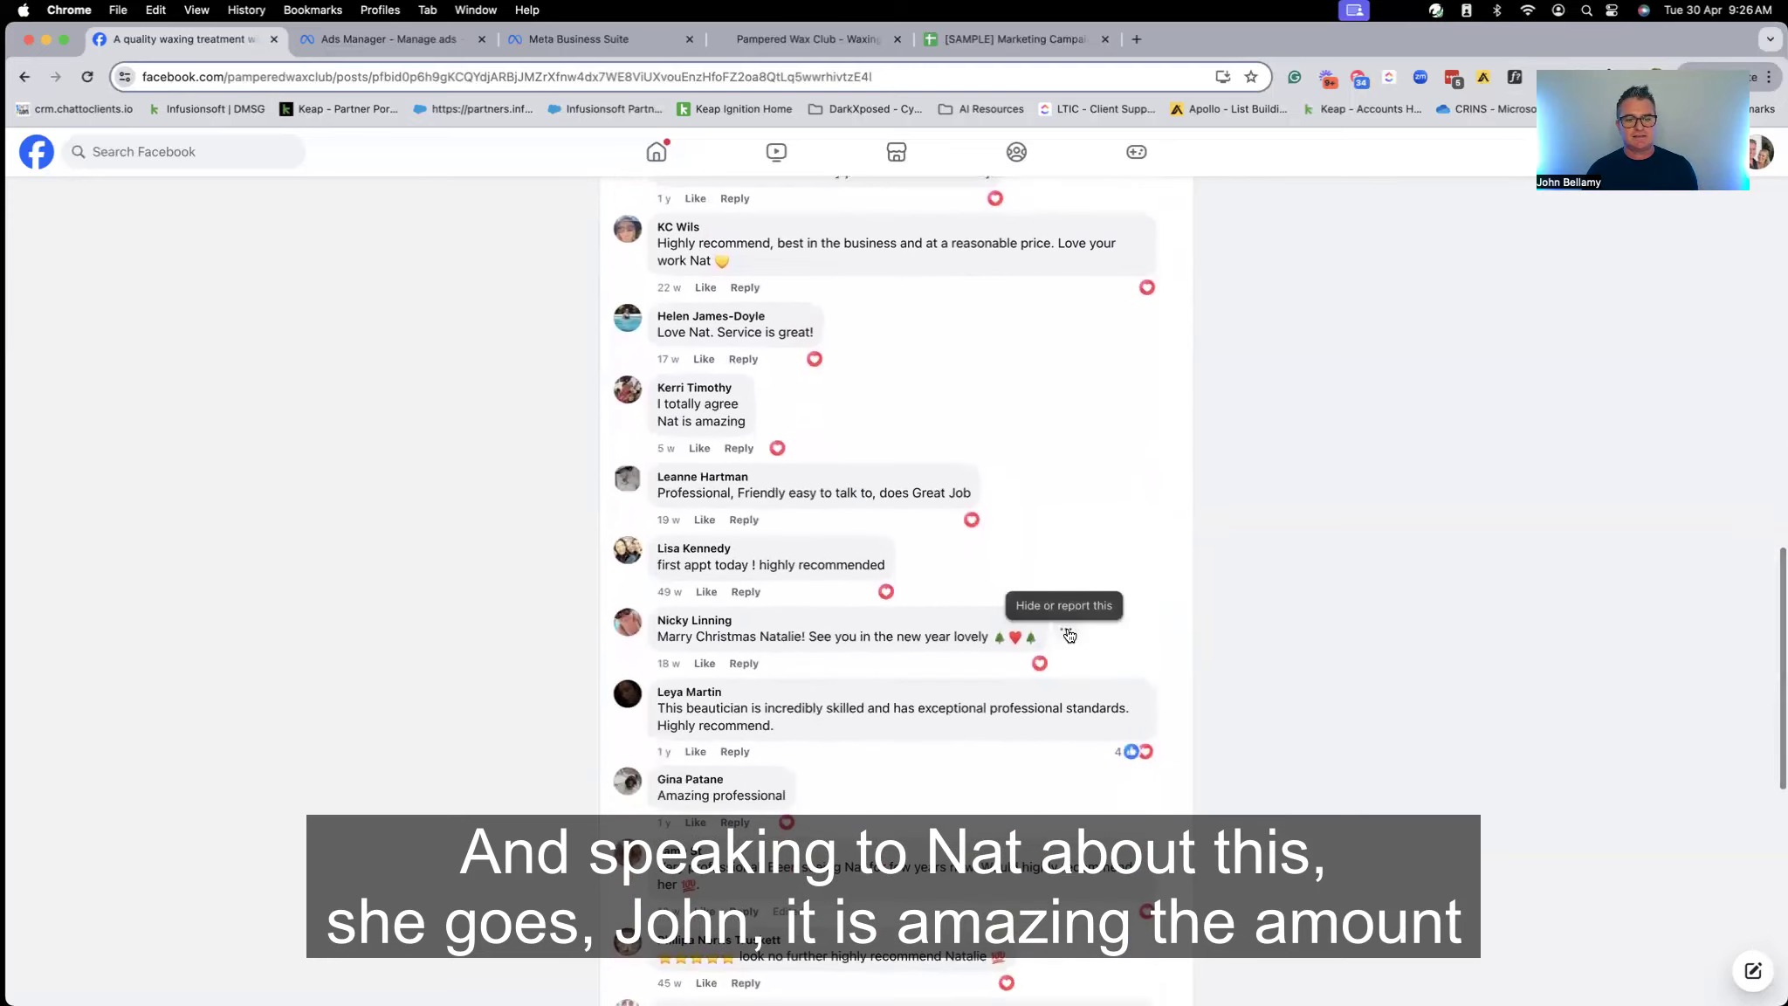
scroll(1069, 637, "down", 3)
scroll(1070, 650, "down", 2)
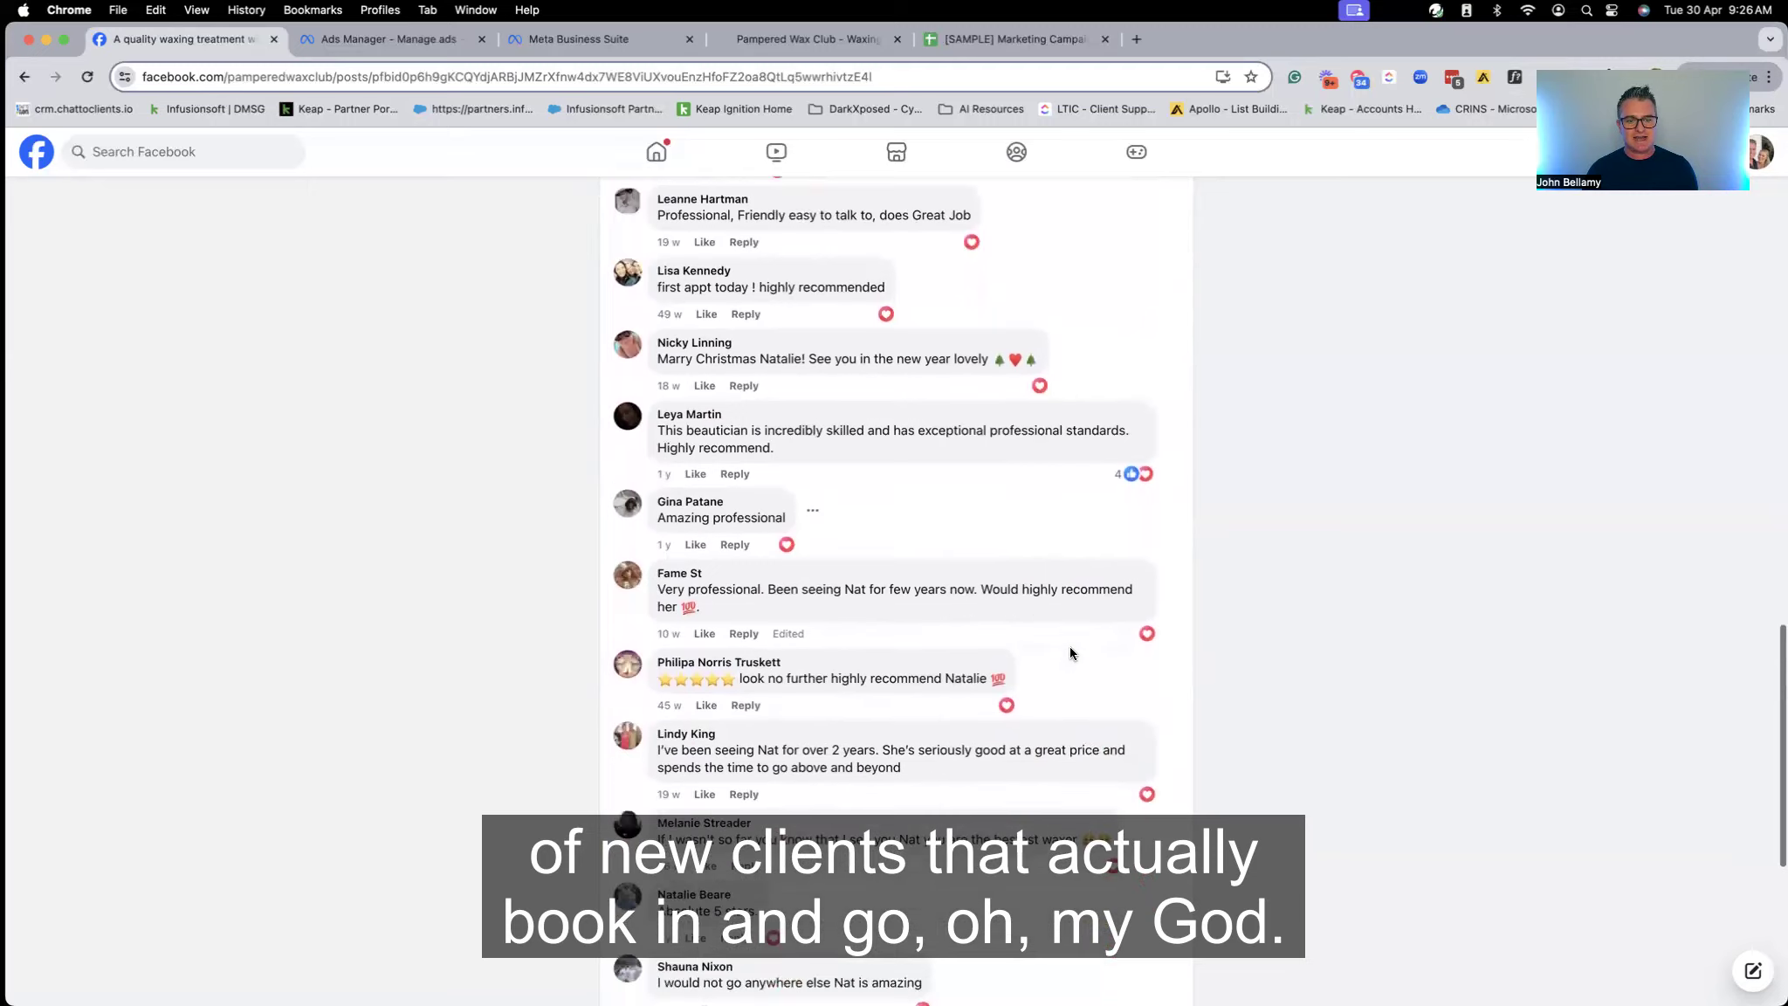
scroll(1071, 650, "down", 8)
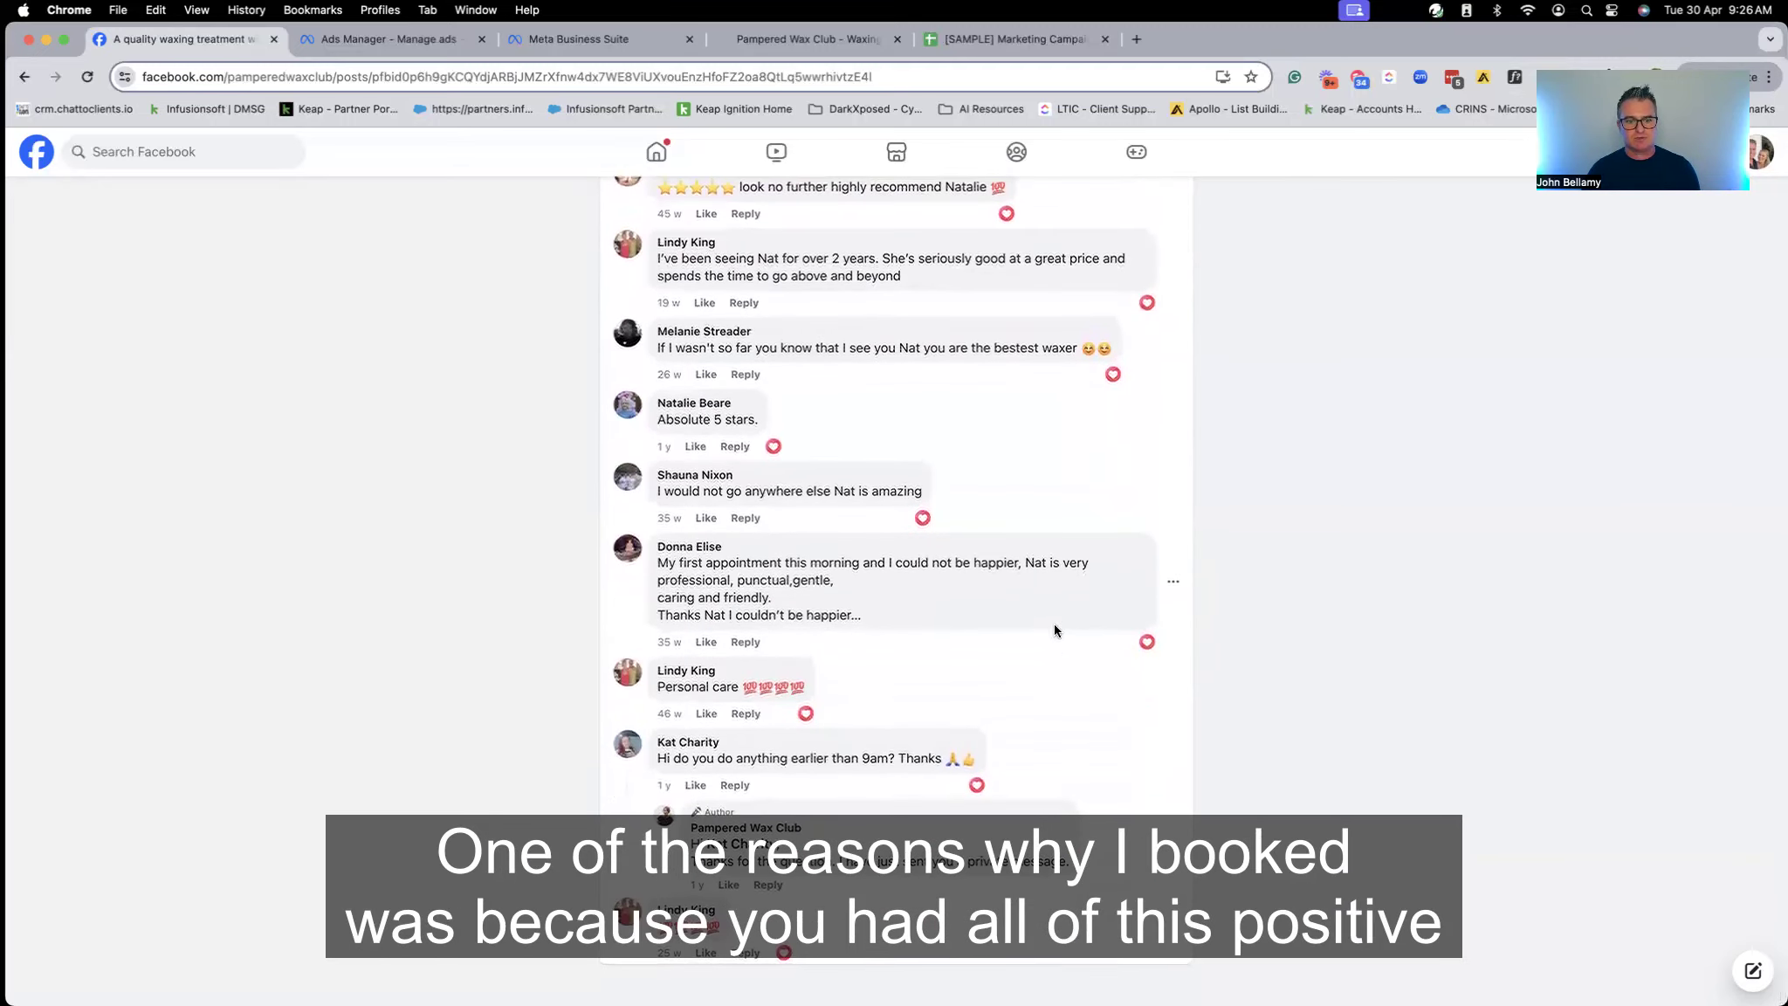
scroll(976, 375, "up", 14)
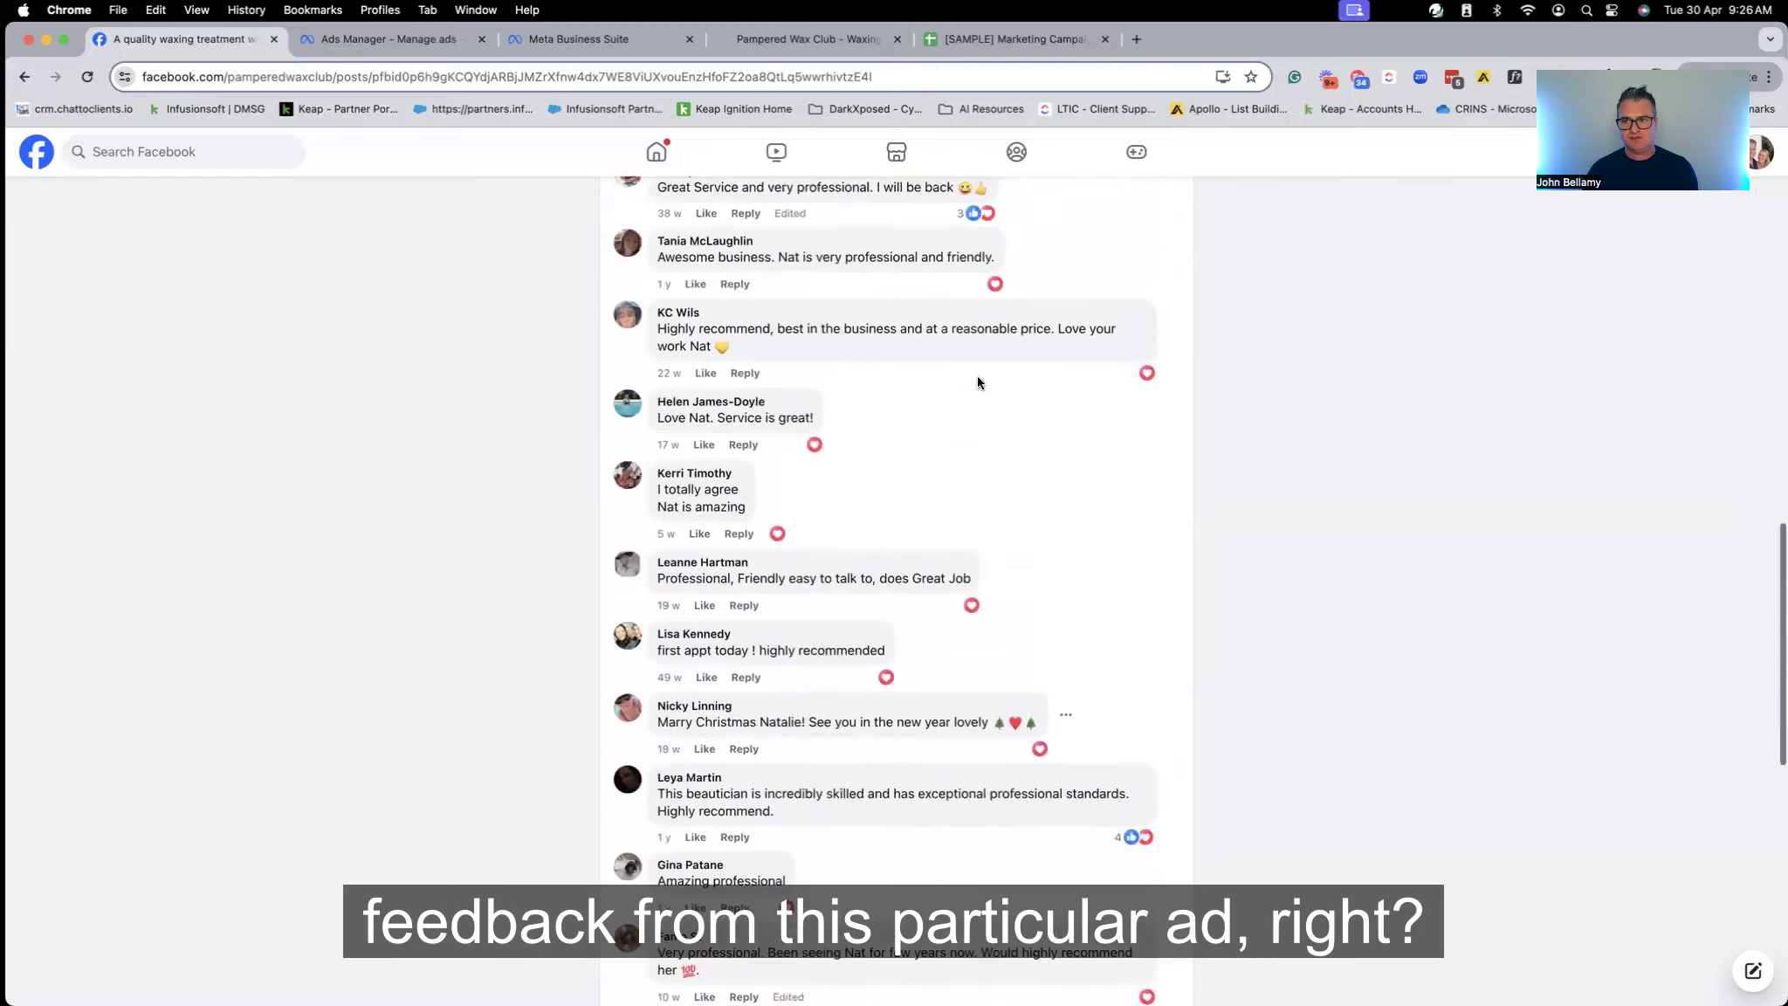
scroll(978, 383, "up", 20)
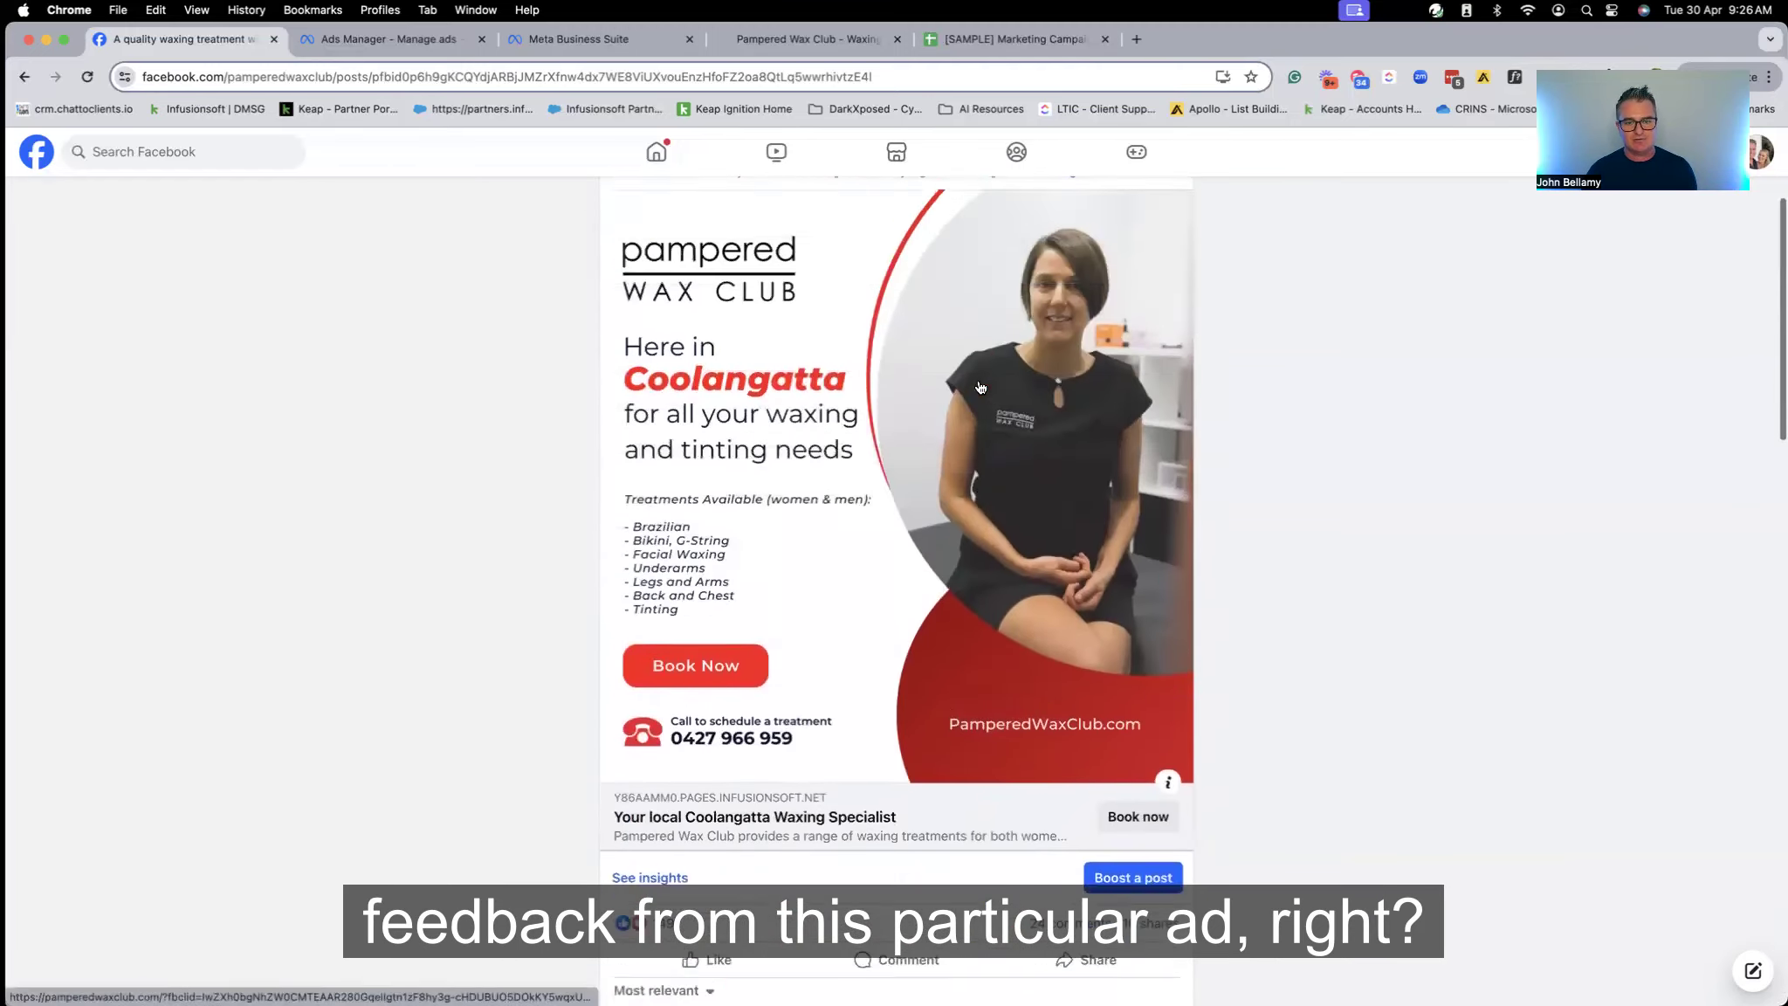
scroll(979, 388, "up", 4)
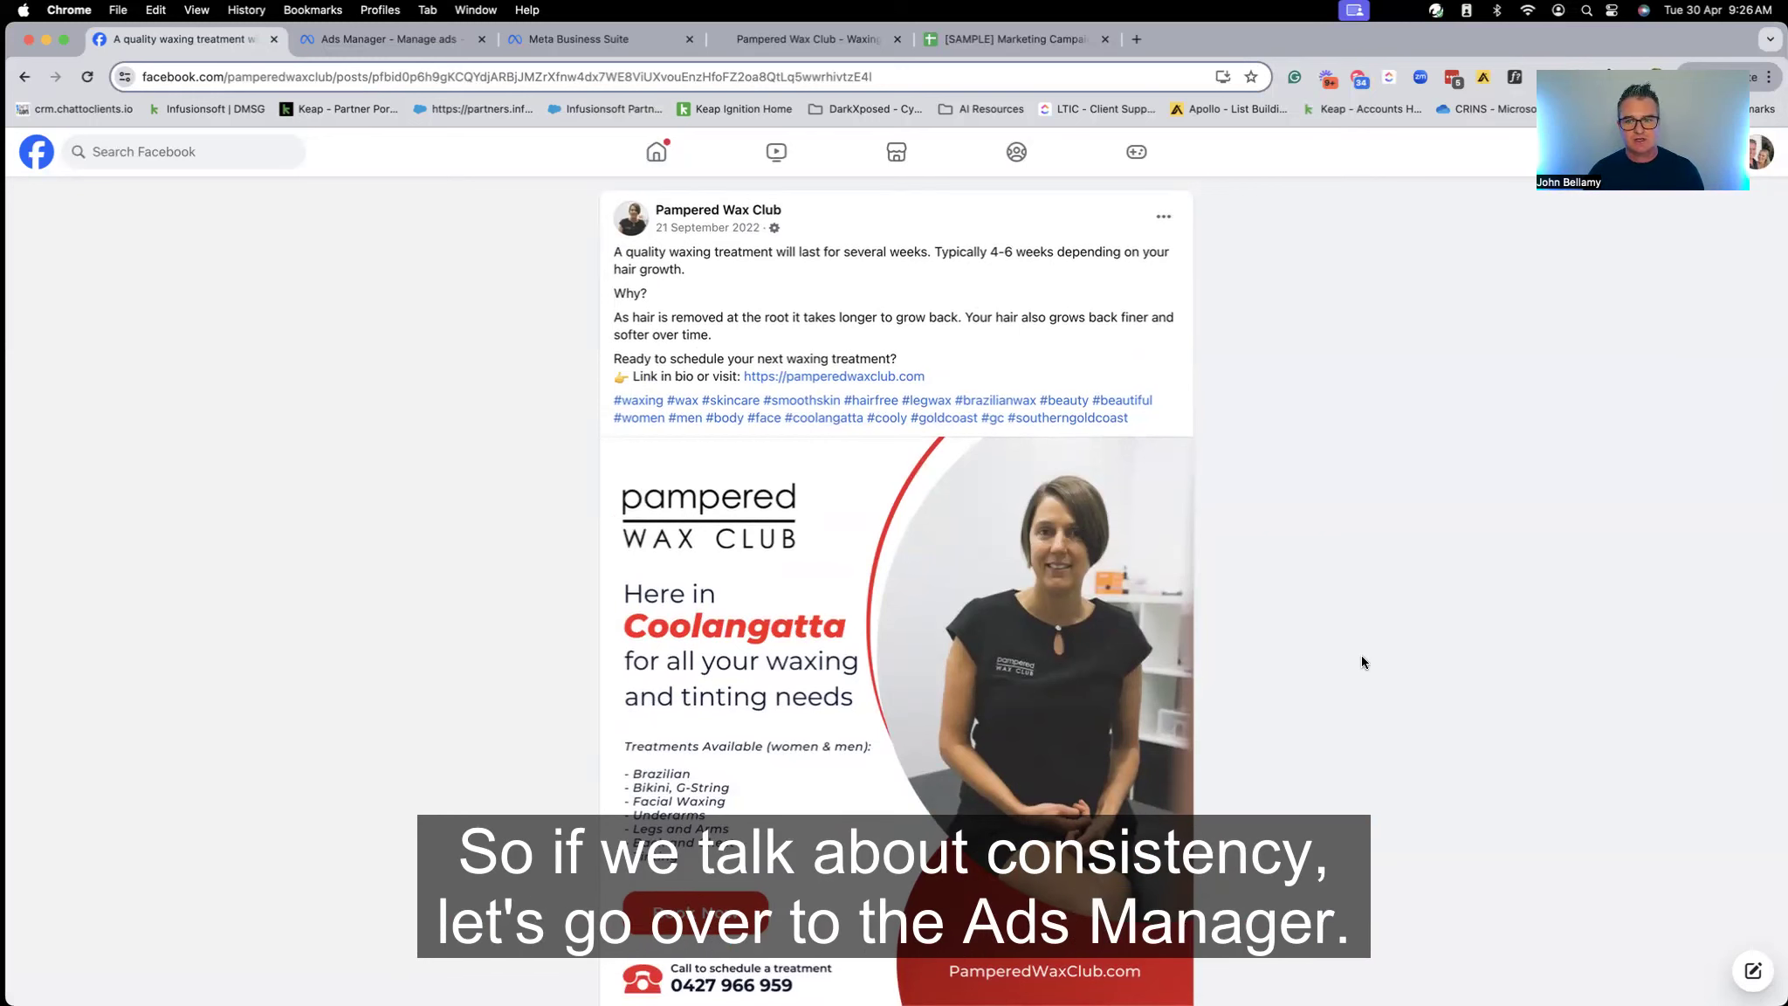
Switch to Ads Manager and check the Pampered Wax Club ad's cost per result, amount spent and breakdown of website appointments scheduled
left_click(369, 39)
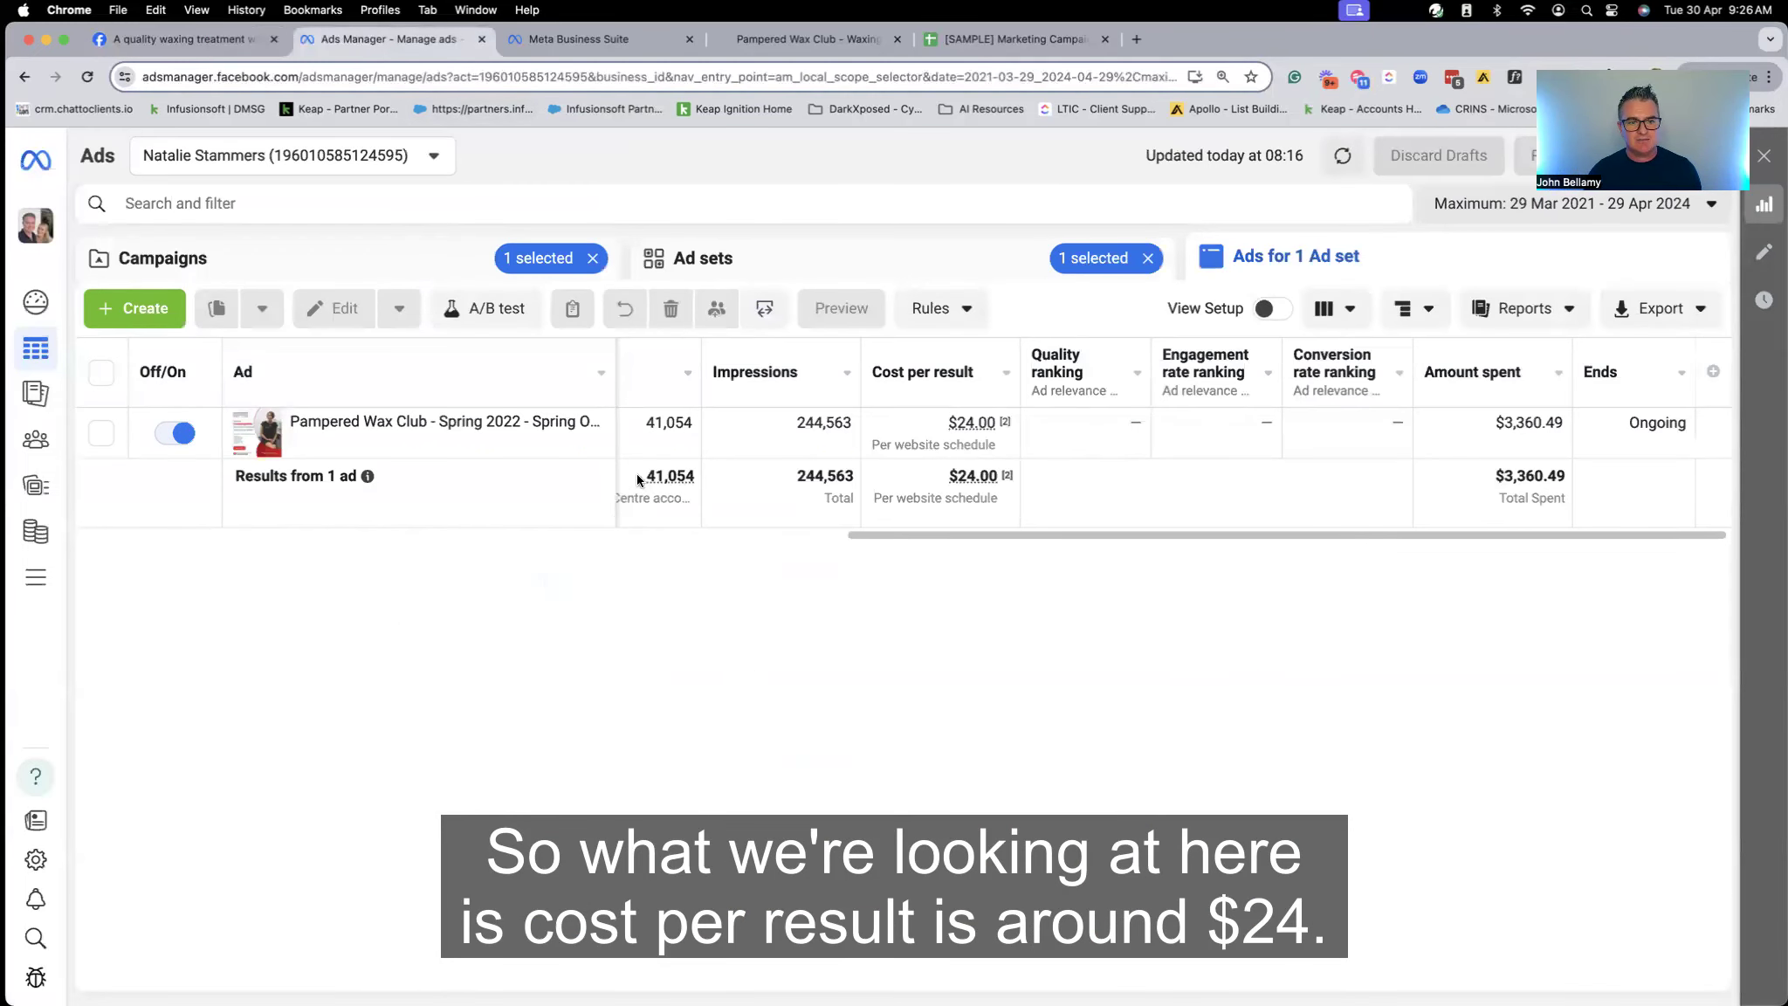
mouse_move(974, 437)
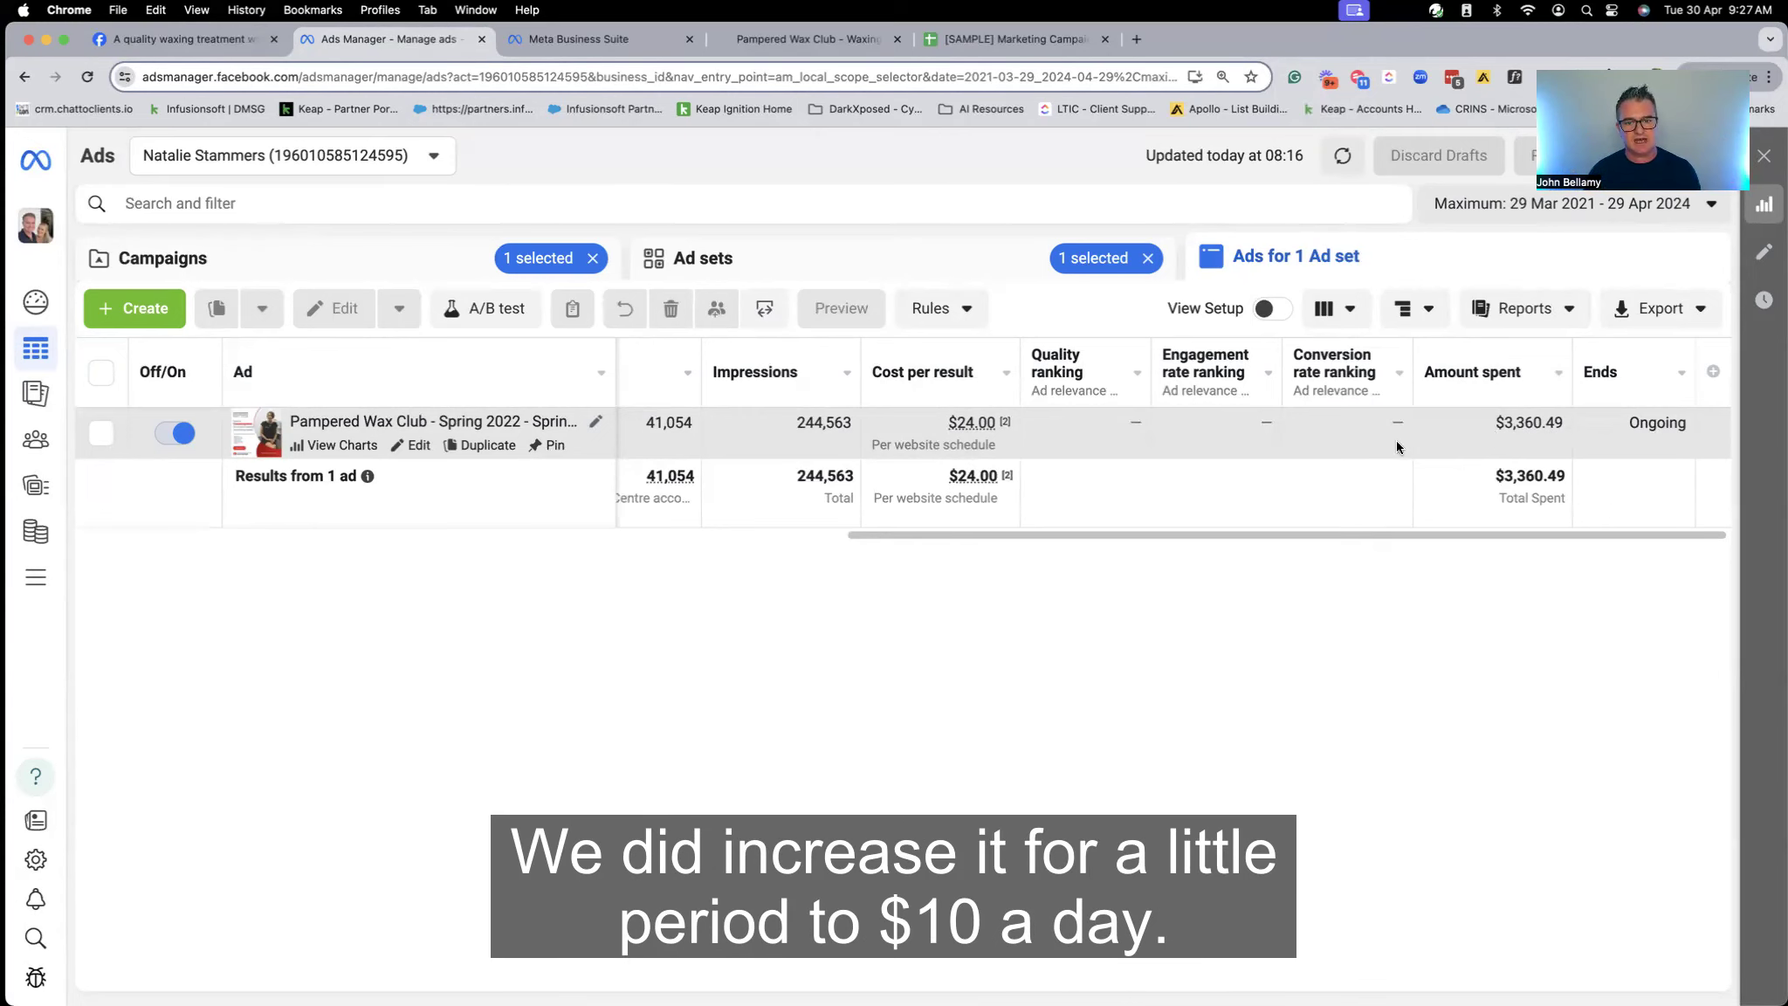
scroll(1270, 445, "left", 5)
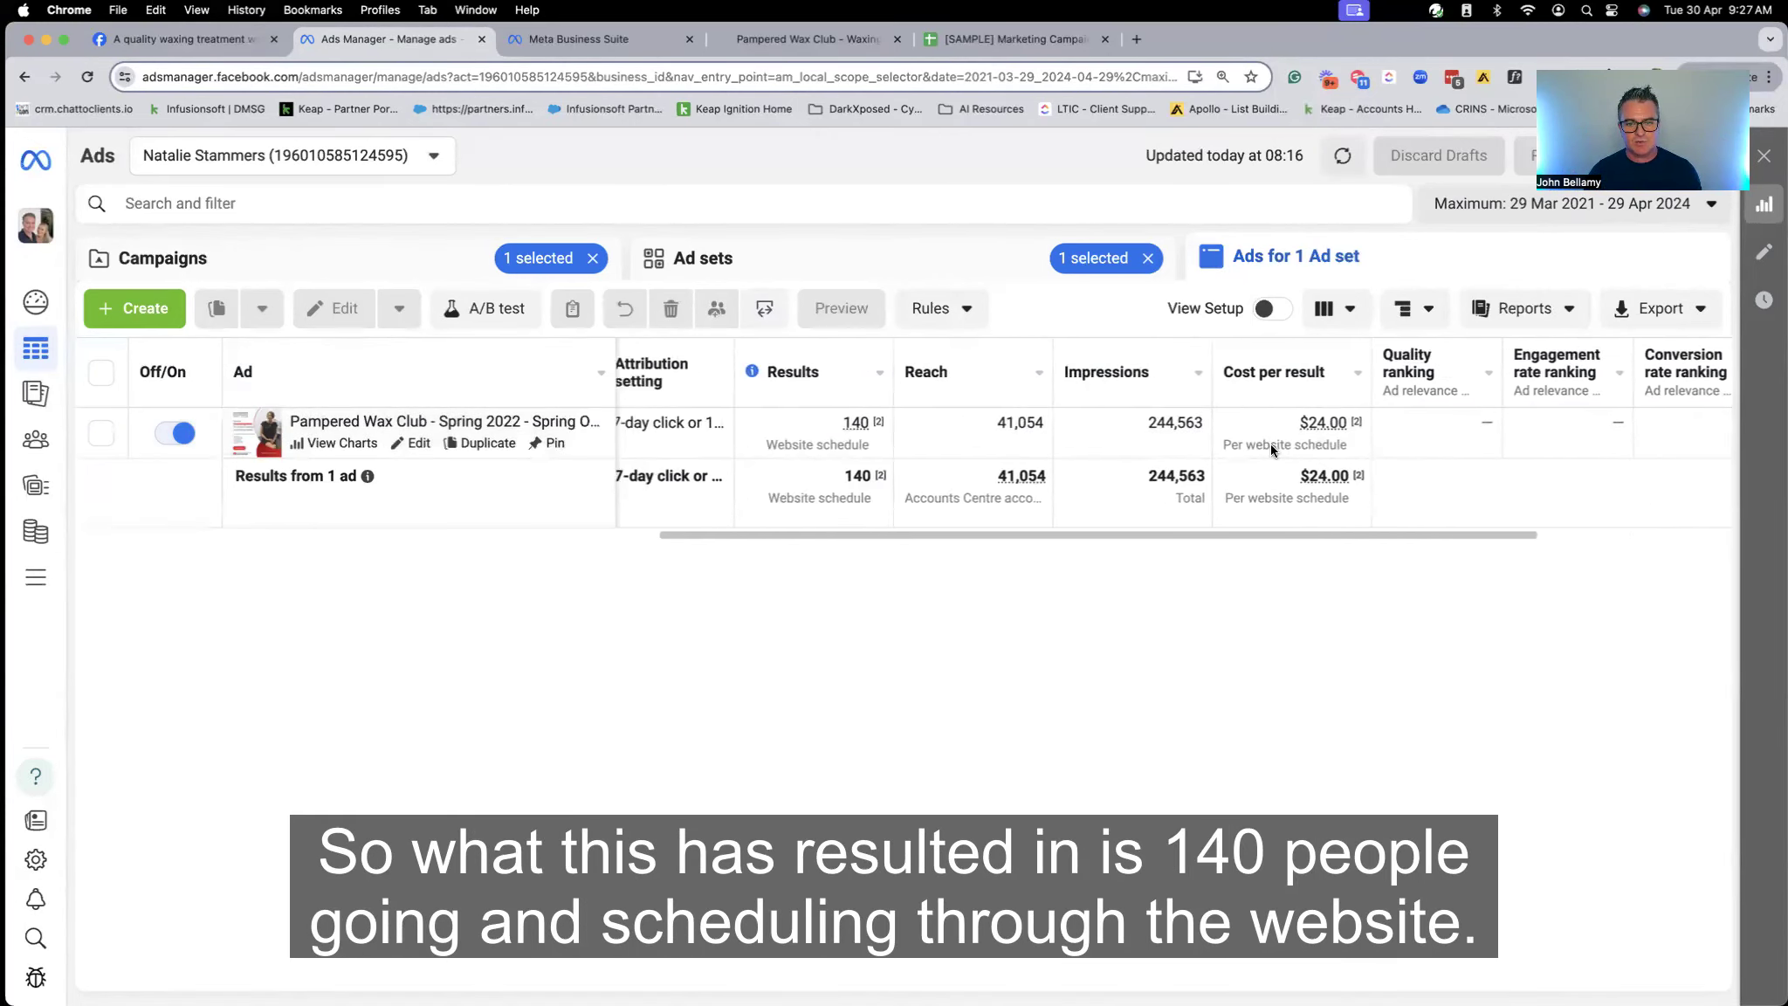
scroll(1270, 444, "left", 2)
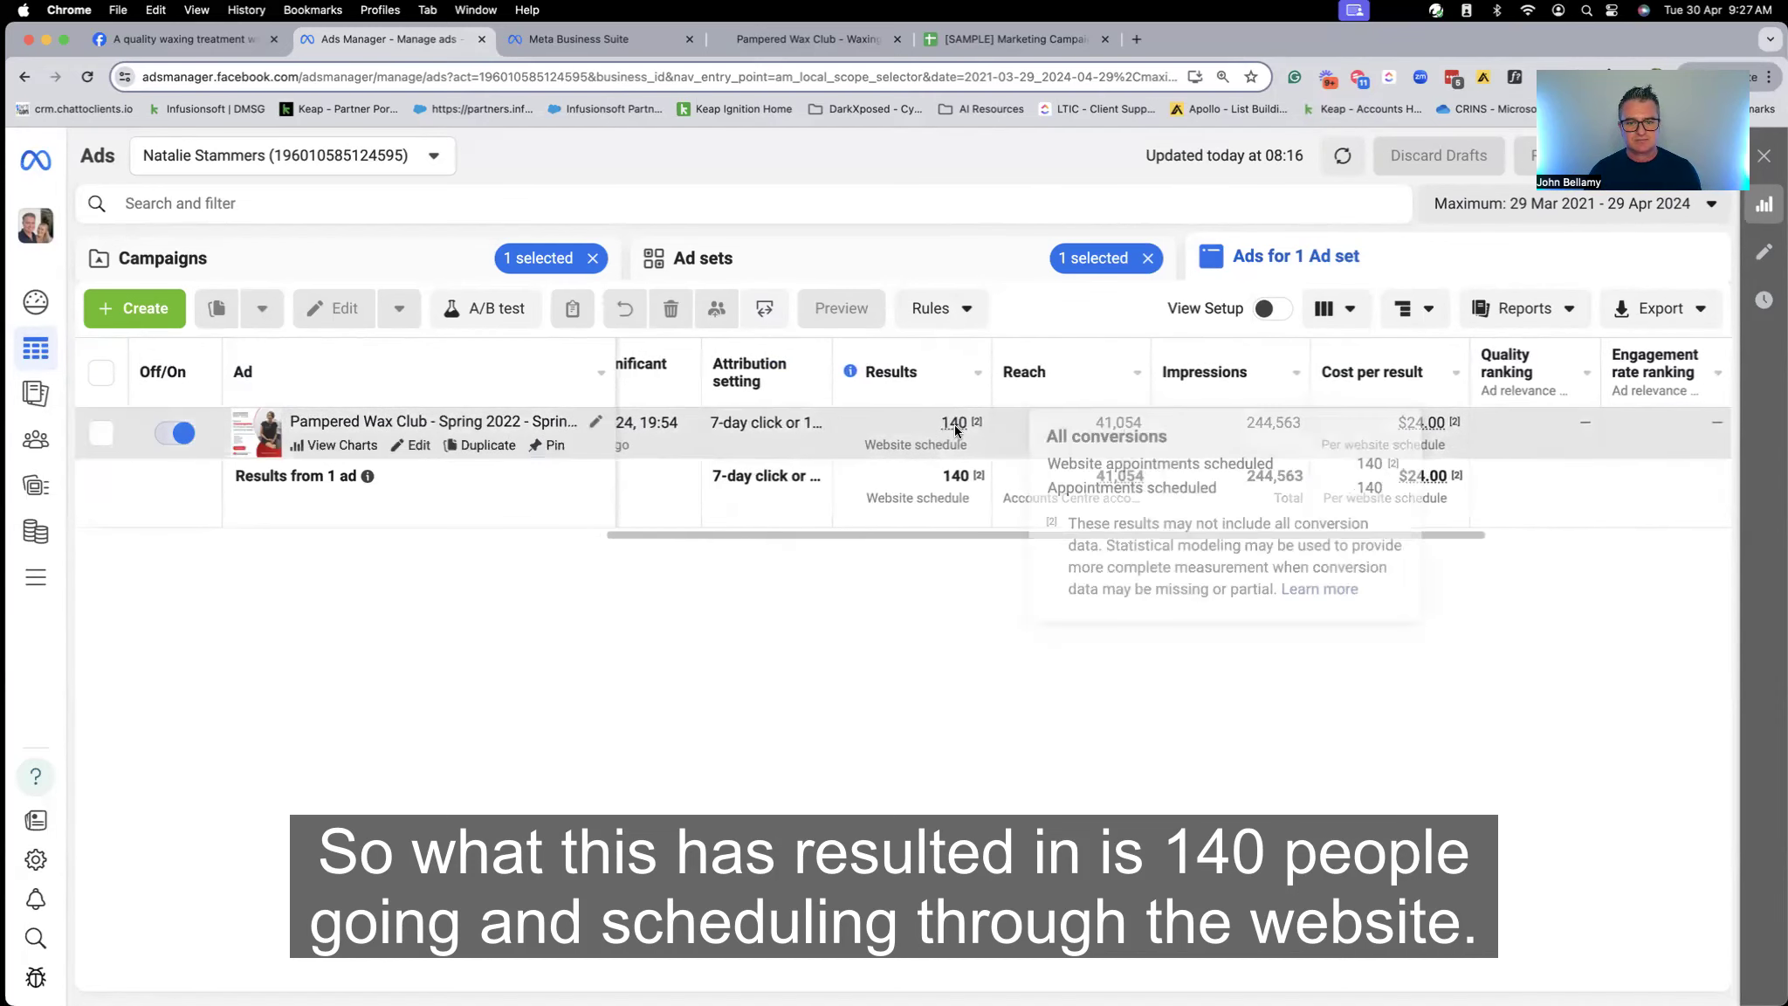
scroll(899, 424, "right", 1)
mouse_move(909, 442)
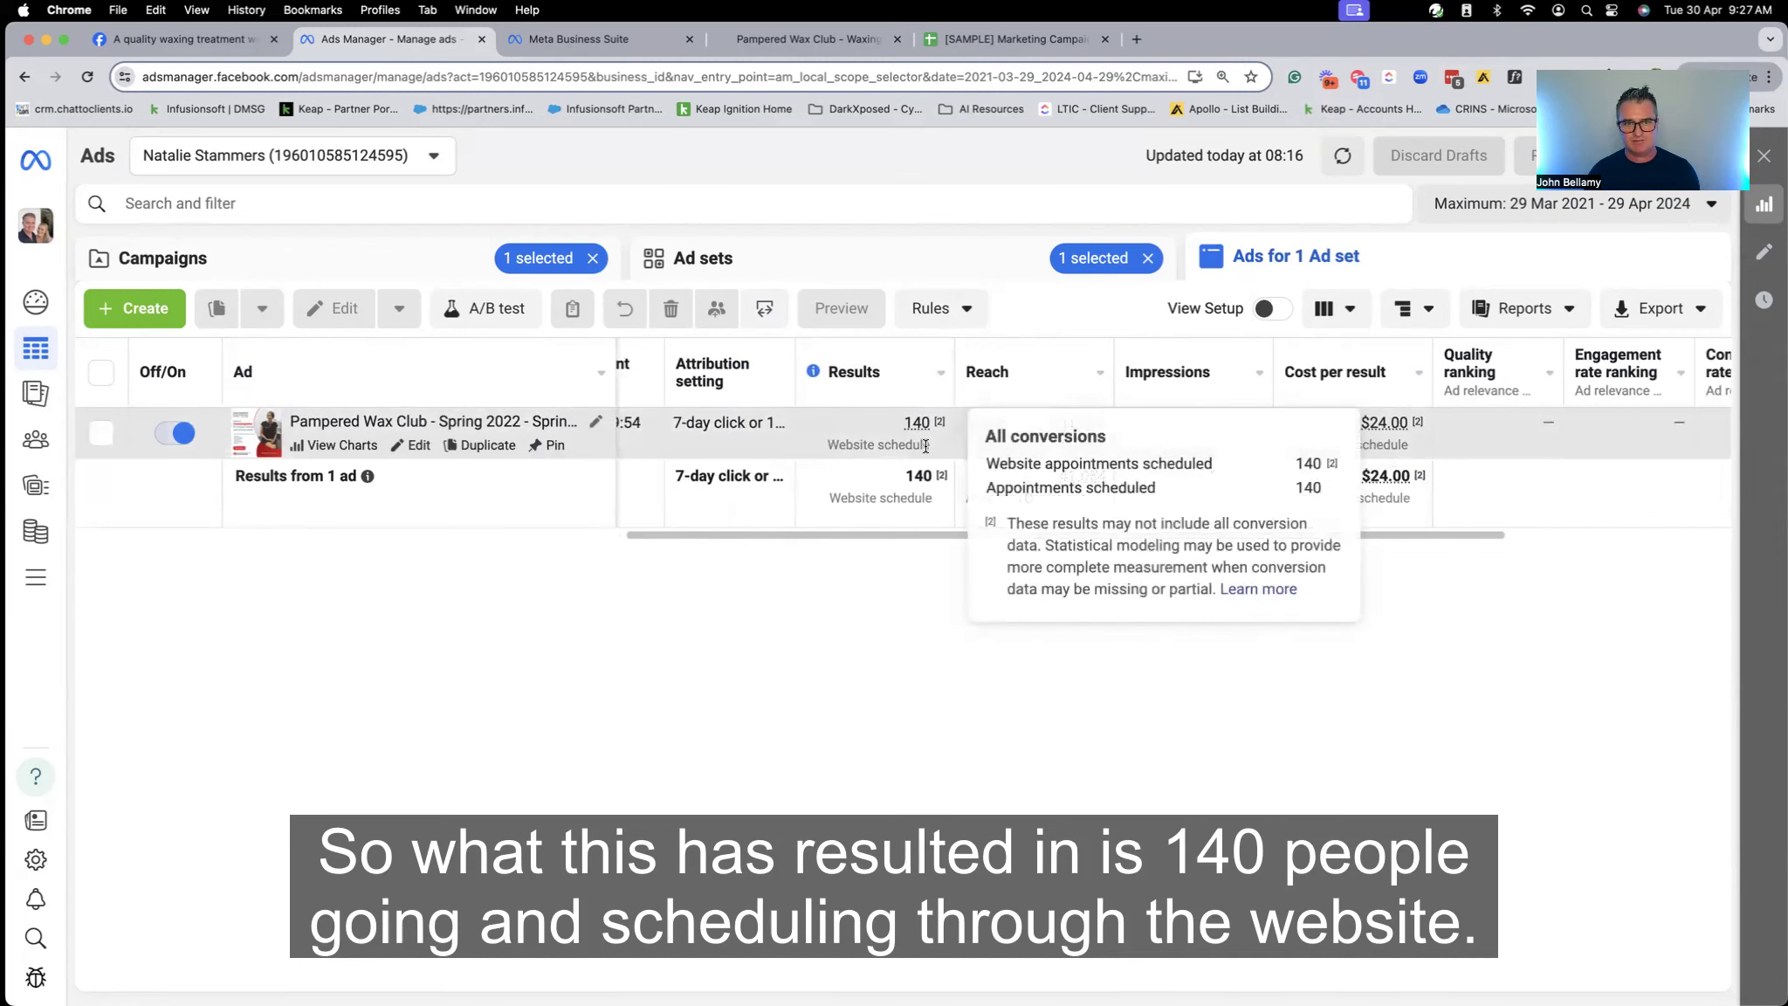
On the Pampered Wax Club website, preview the Book Now service selection and close it, and examine the enquiry form
left_click(794, 40)
scroll(1223, 423, "down", 1)
scroll(1316, 447, "down", 1)
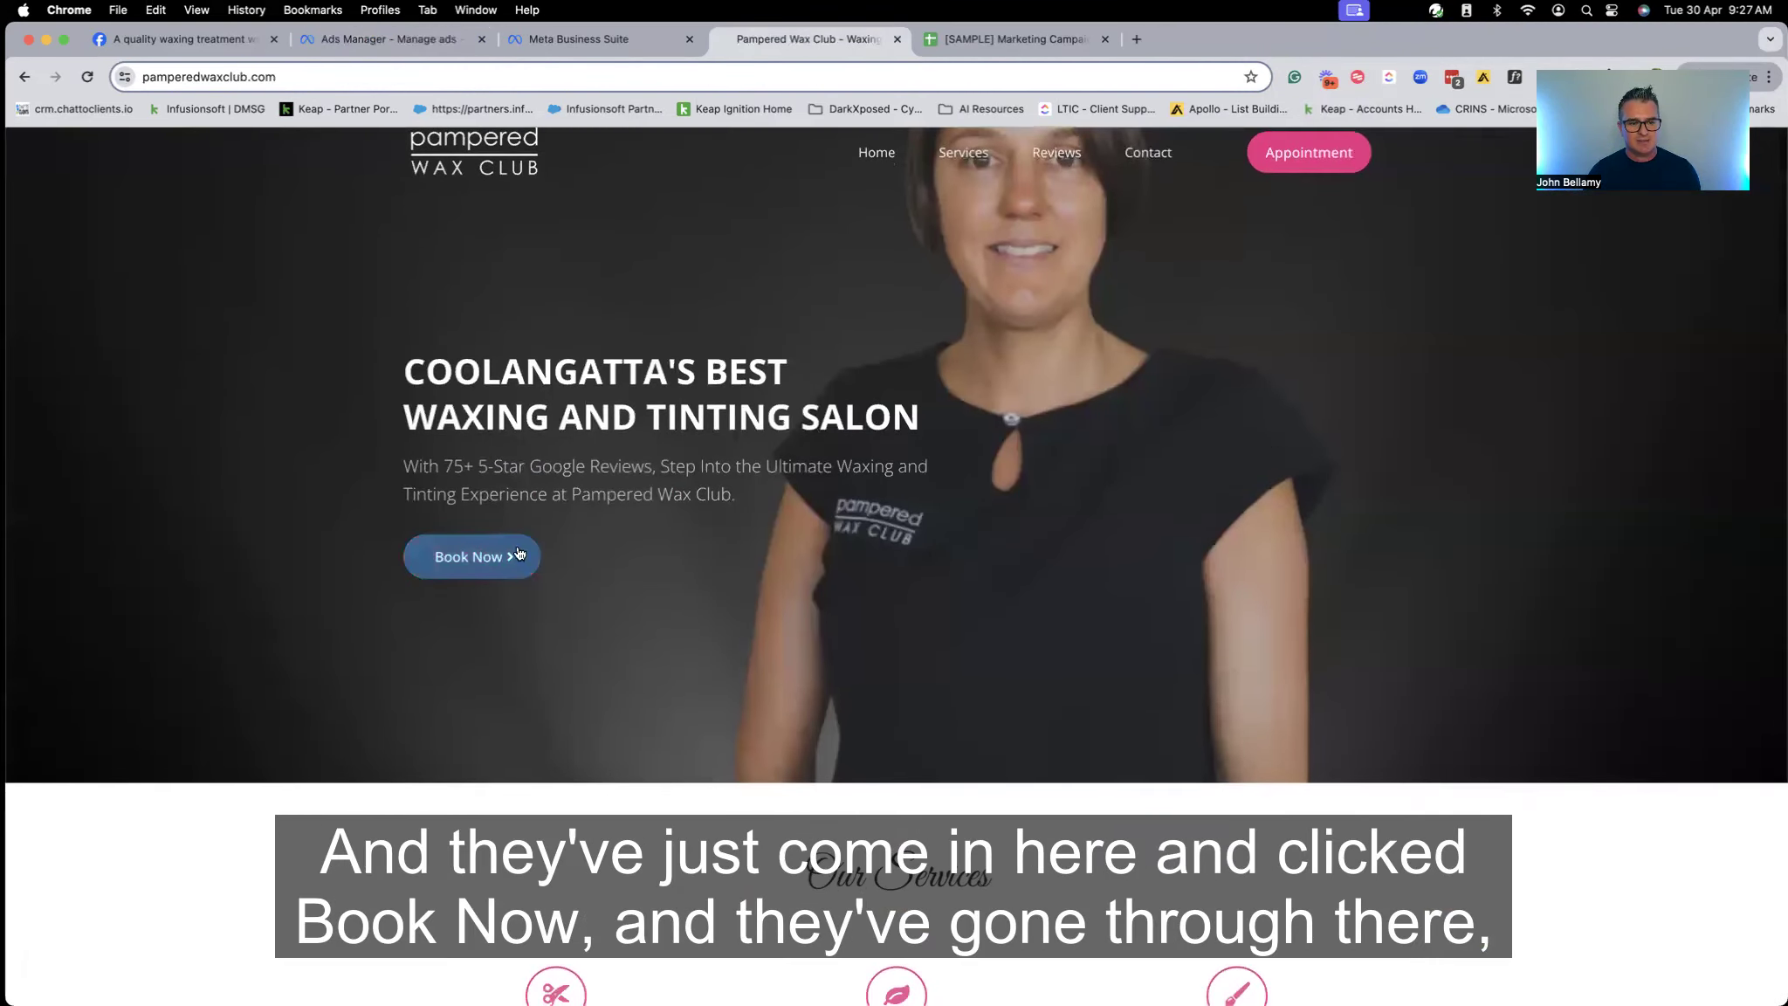
left_click(499, 559)
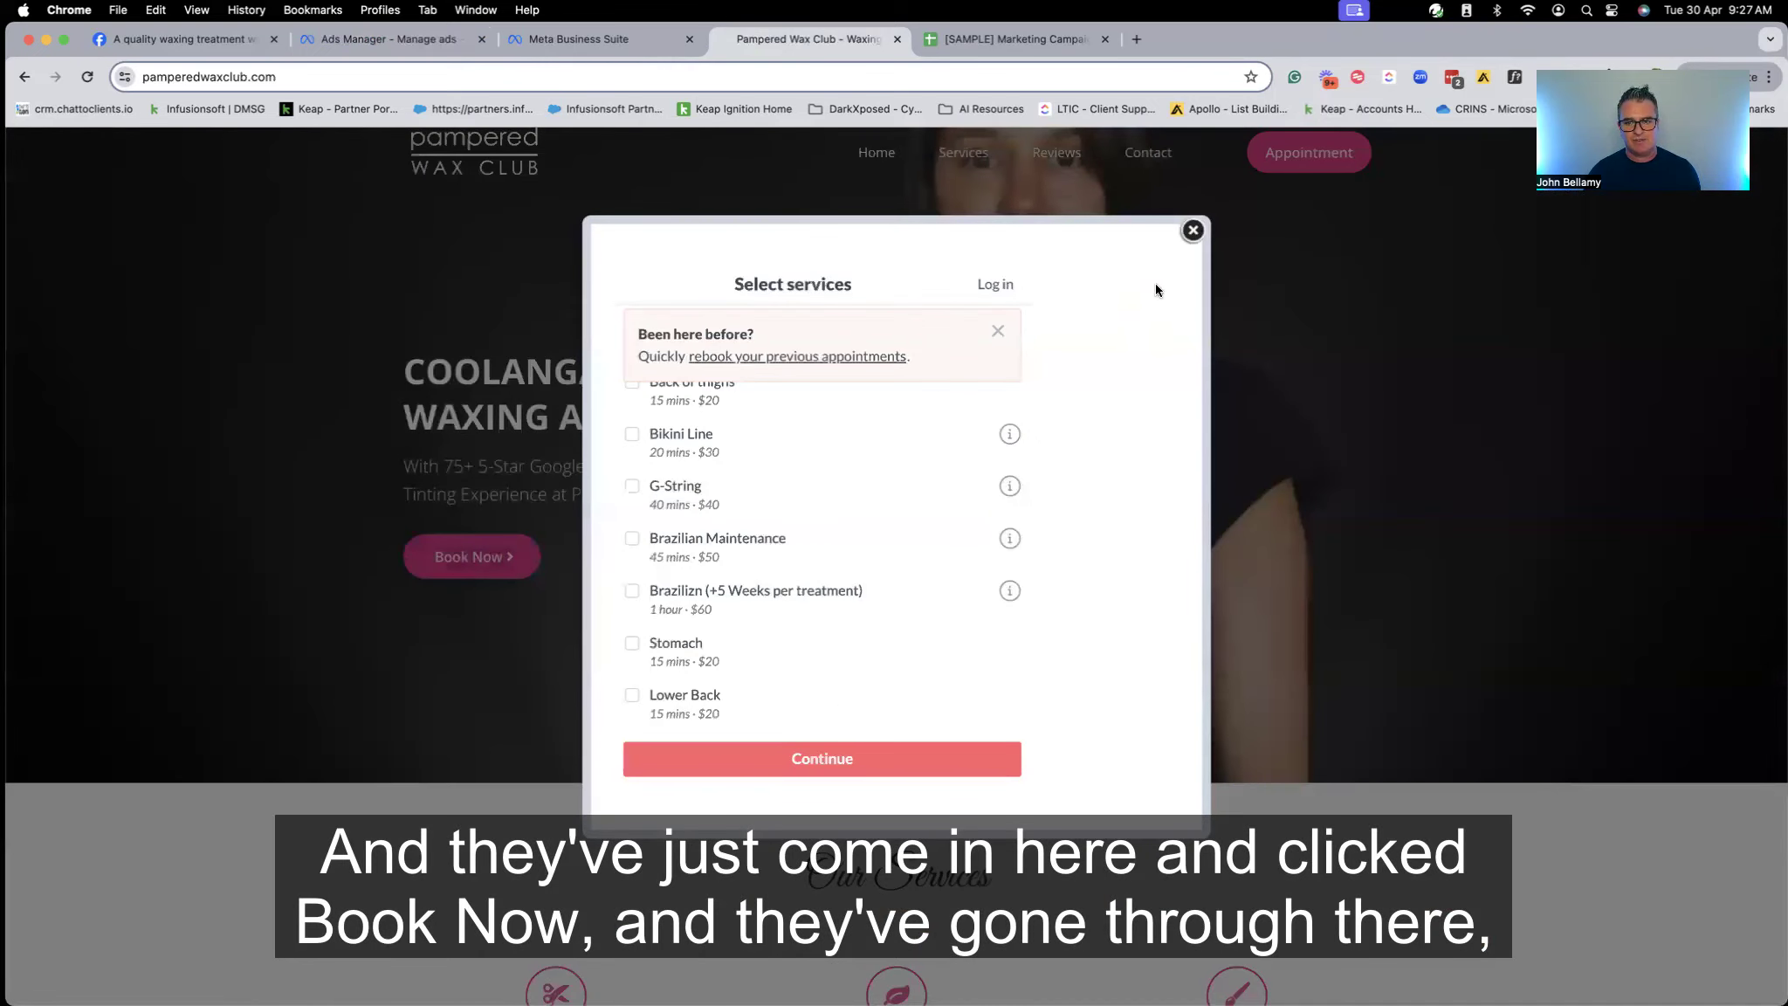
left_click(1195, 229)
scroll(1169, 487, "down", 20)
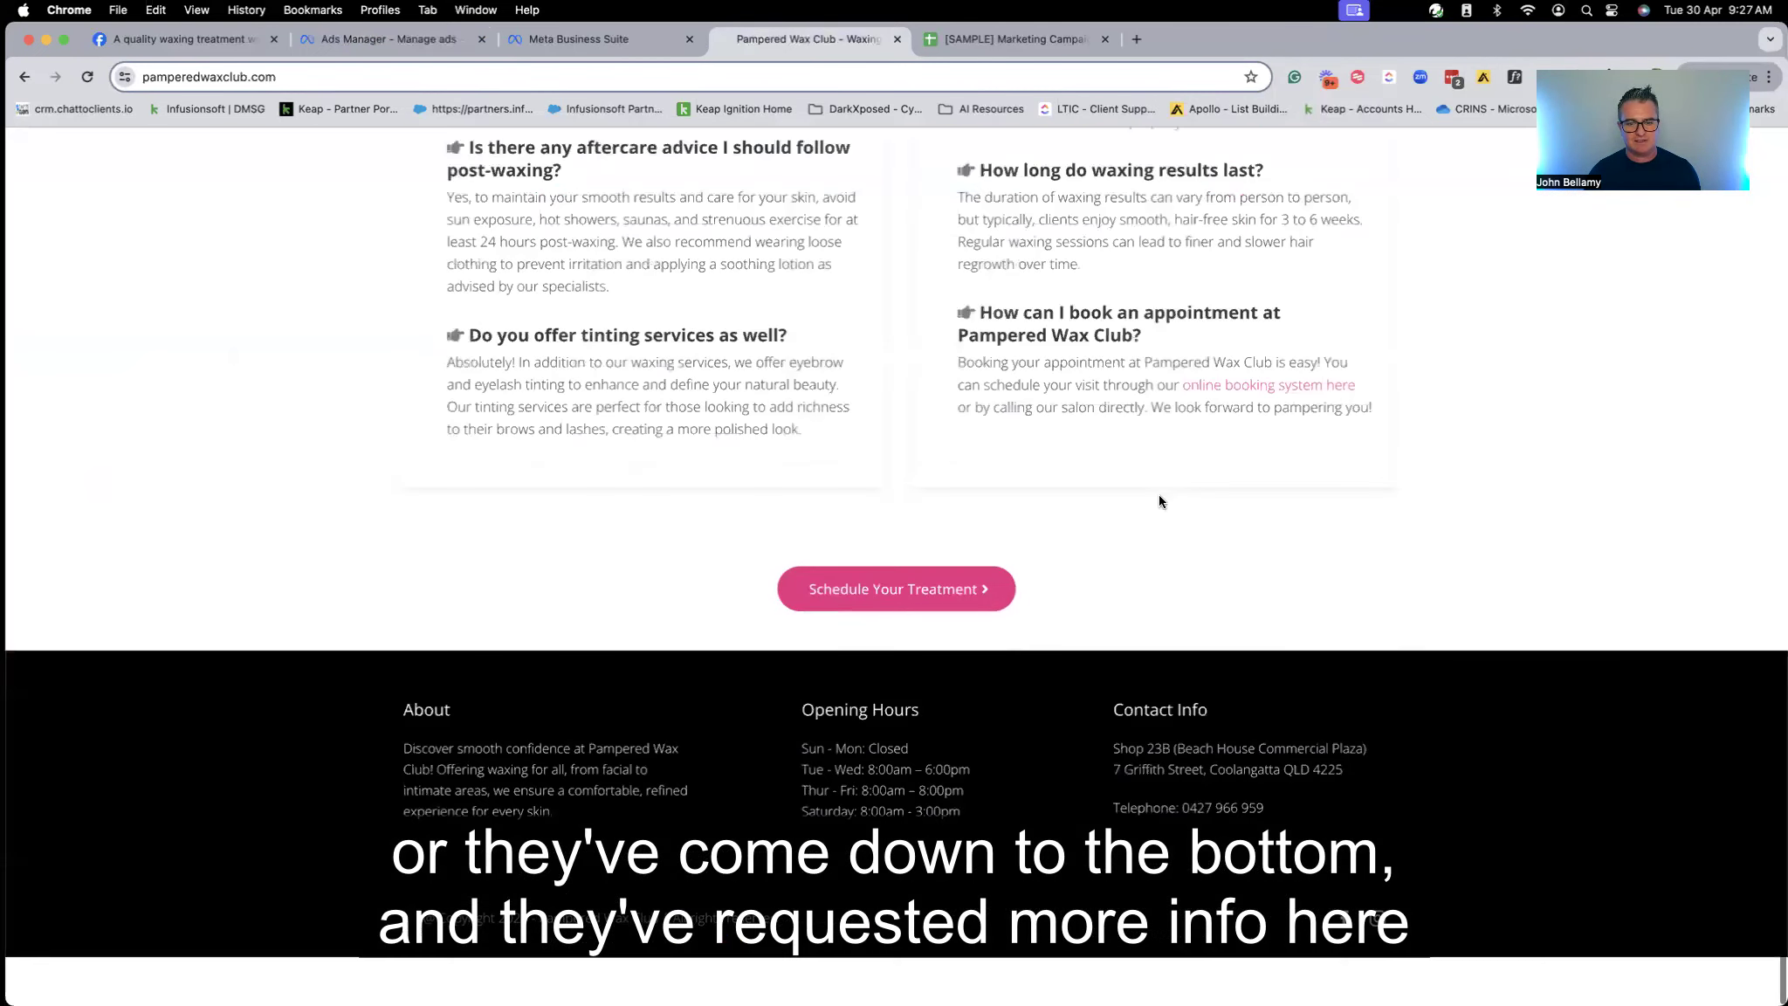
scroll(983, 615, "up", 15)
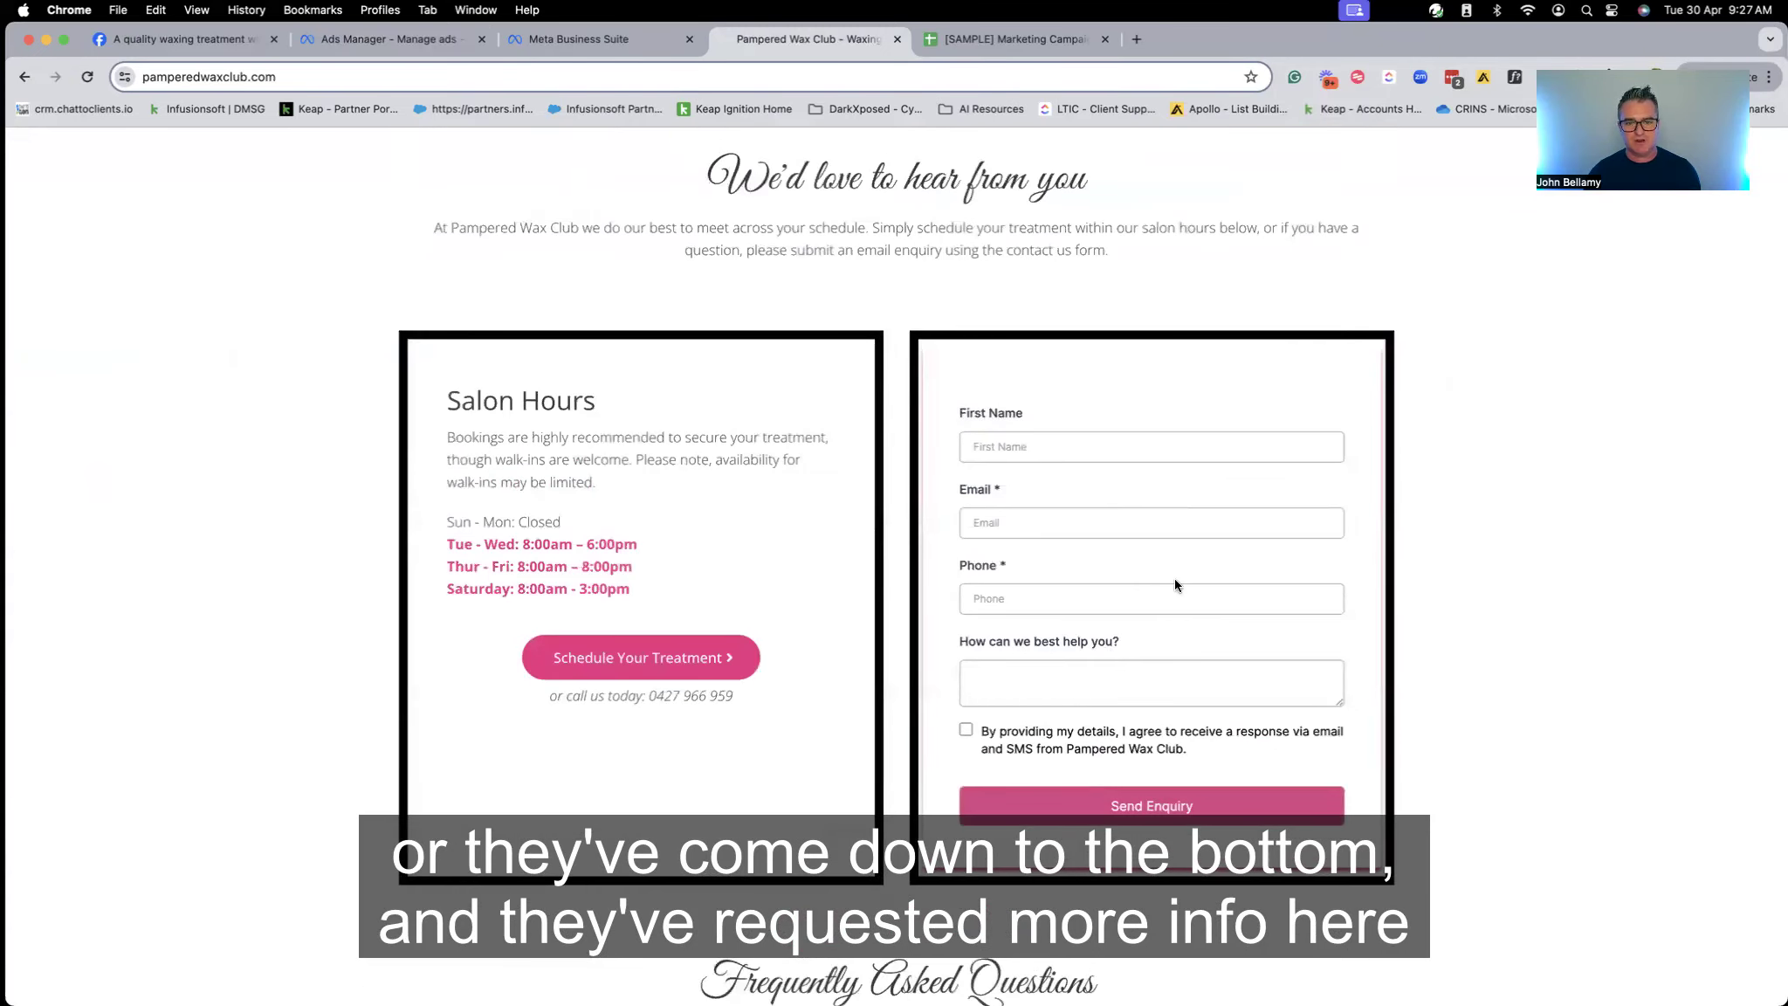
scroll(1039, 447, "up", 20)
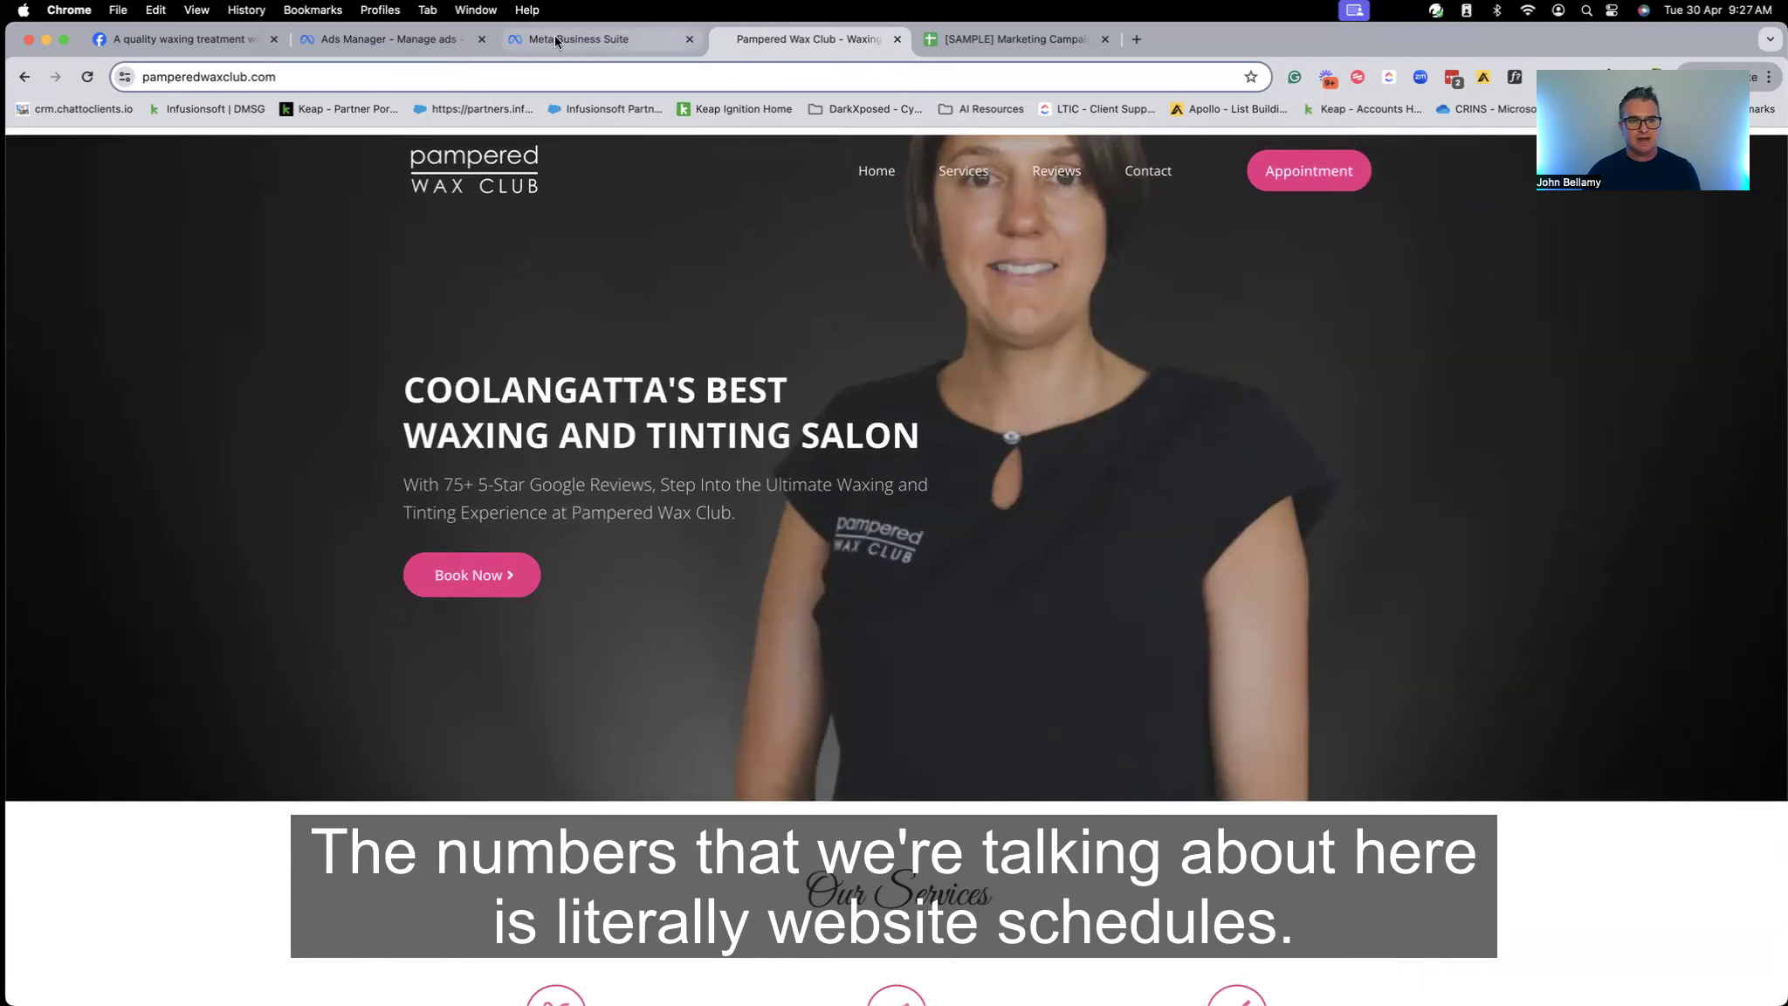
Check the ad's cost and amount spent in Ads Manager, and set the Investment in the Advertising ROI spreadsheet to 3360
left_click(412, 47)
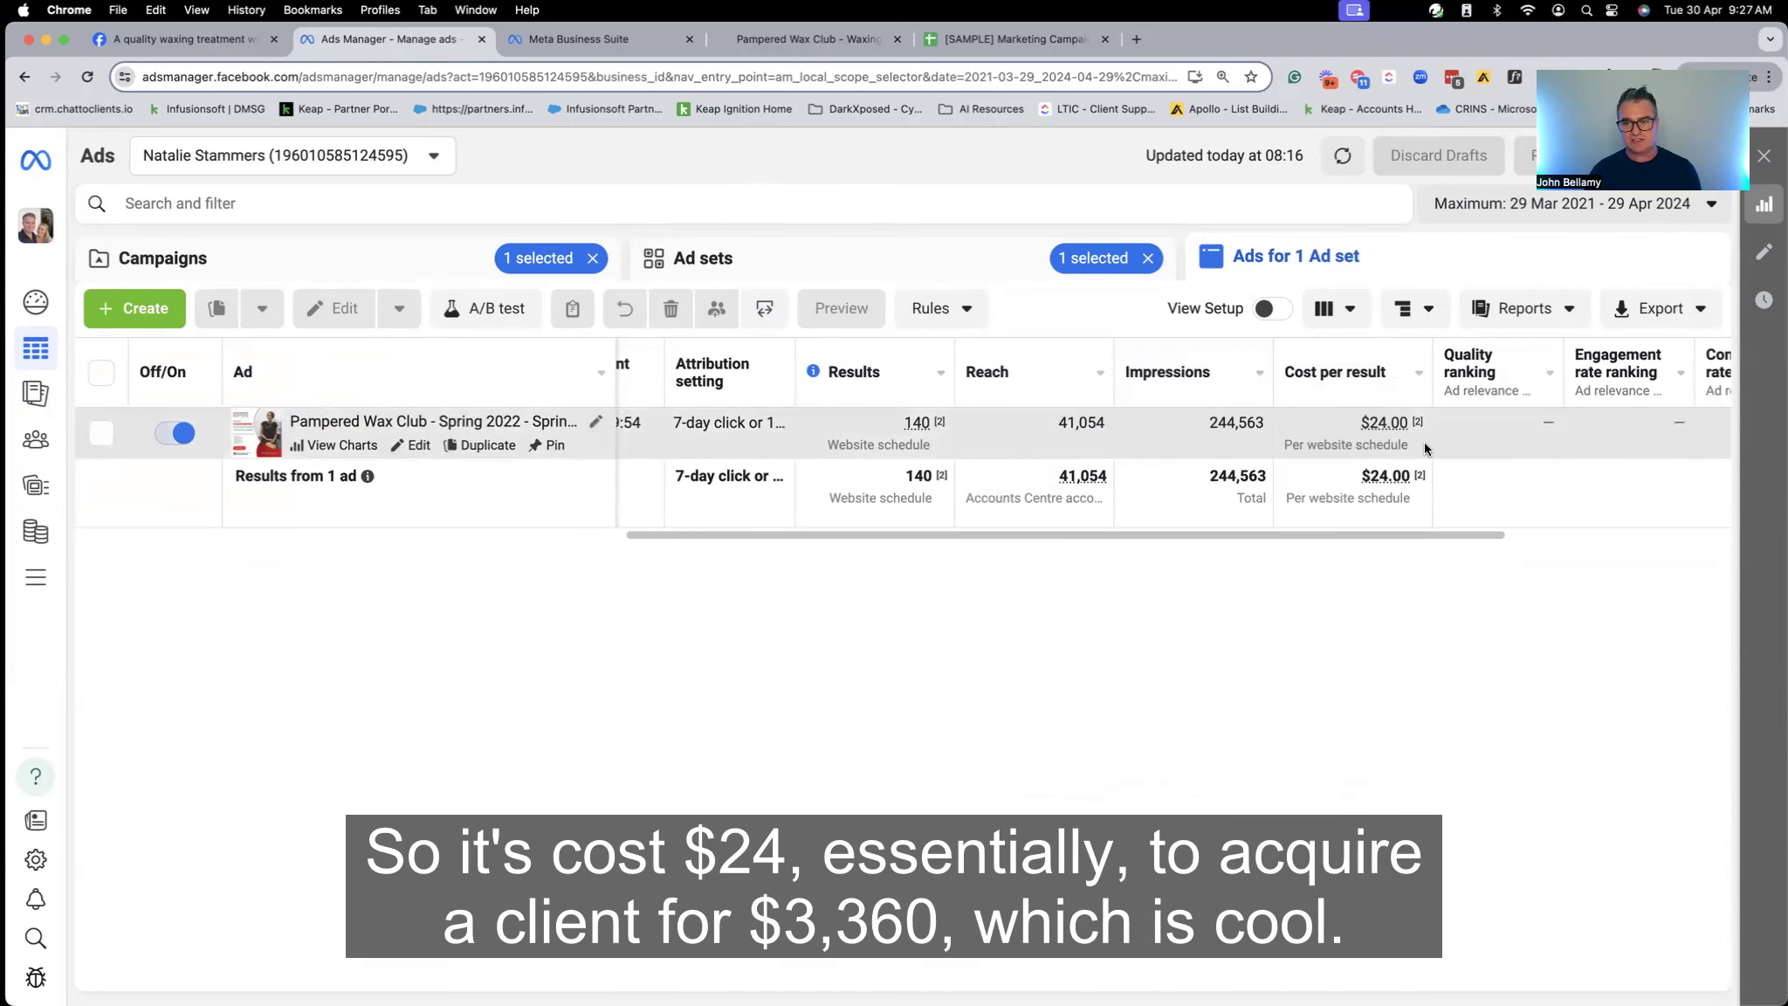
scroll(1423, 442, "right", 5)
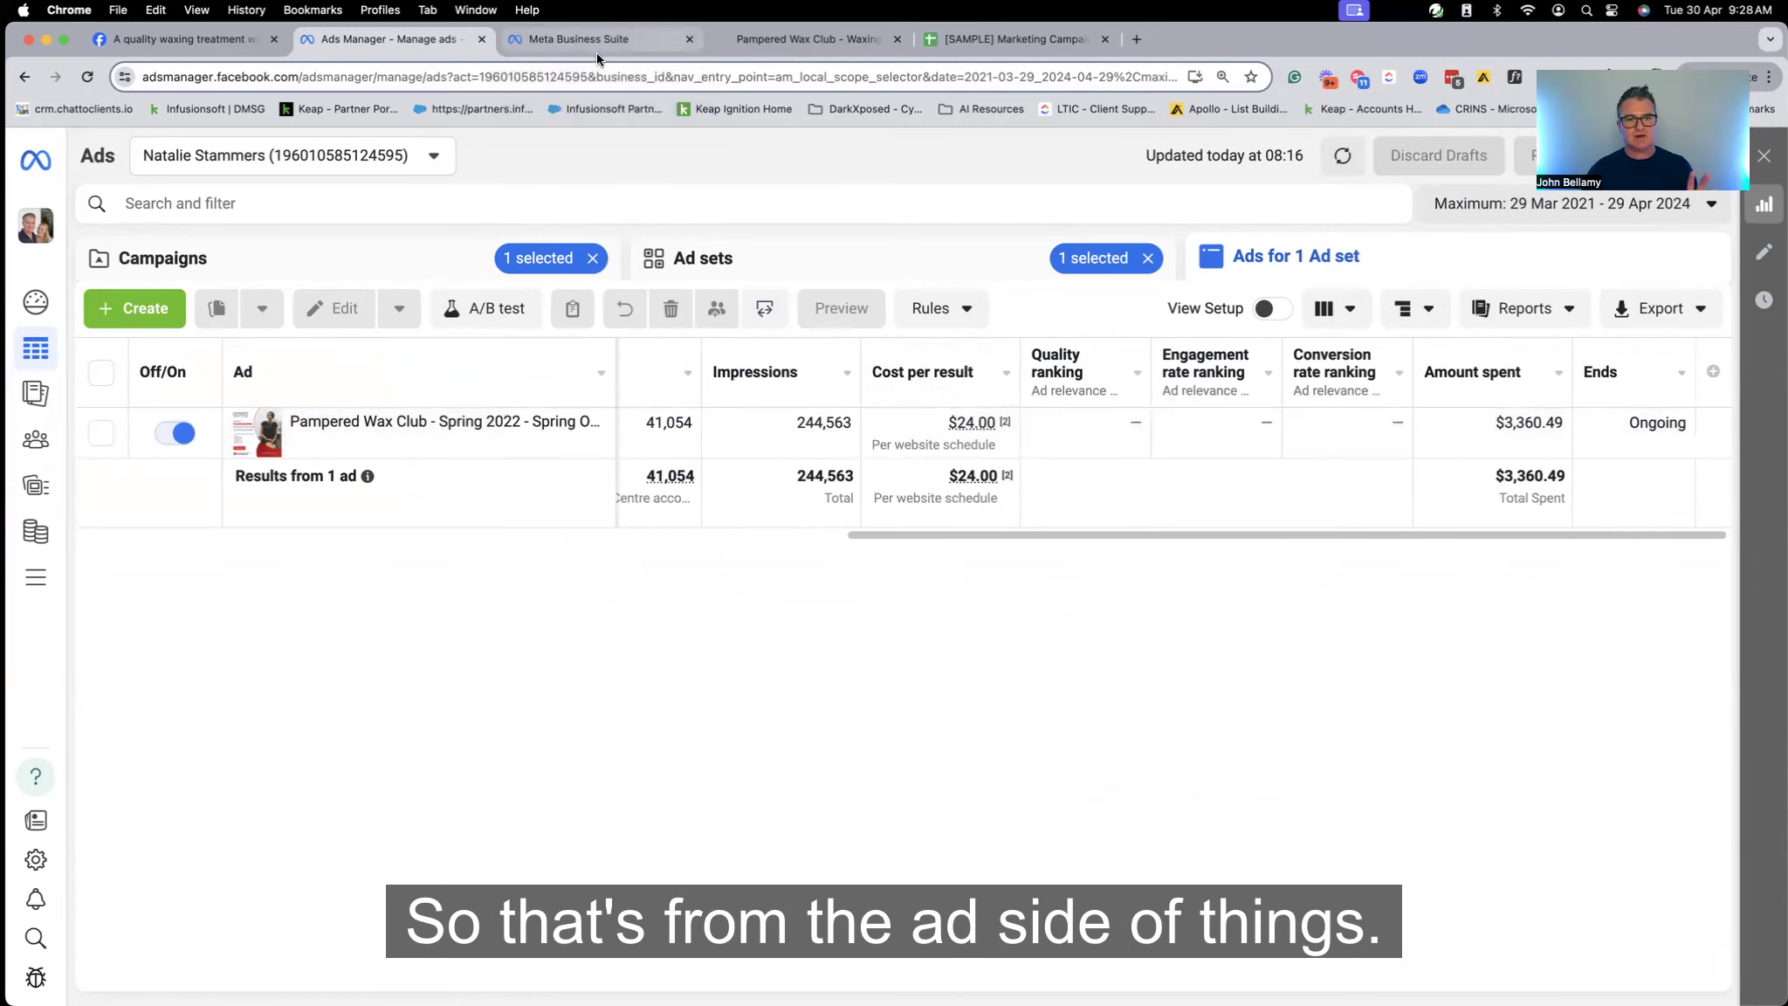
left_click(1015, 40)
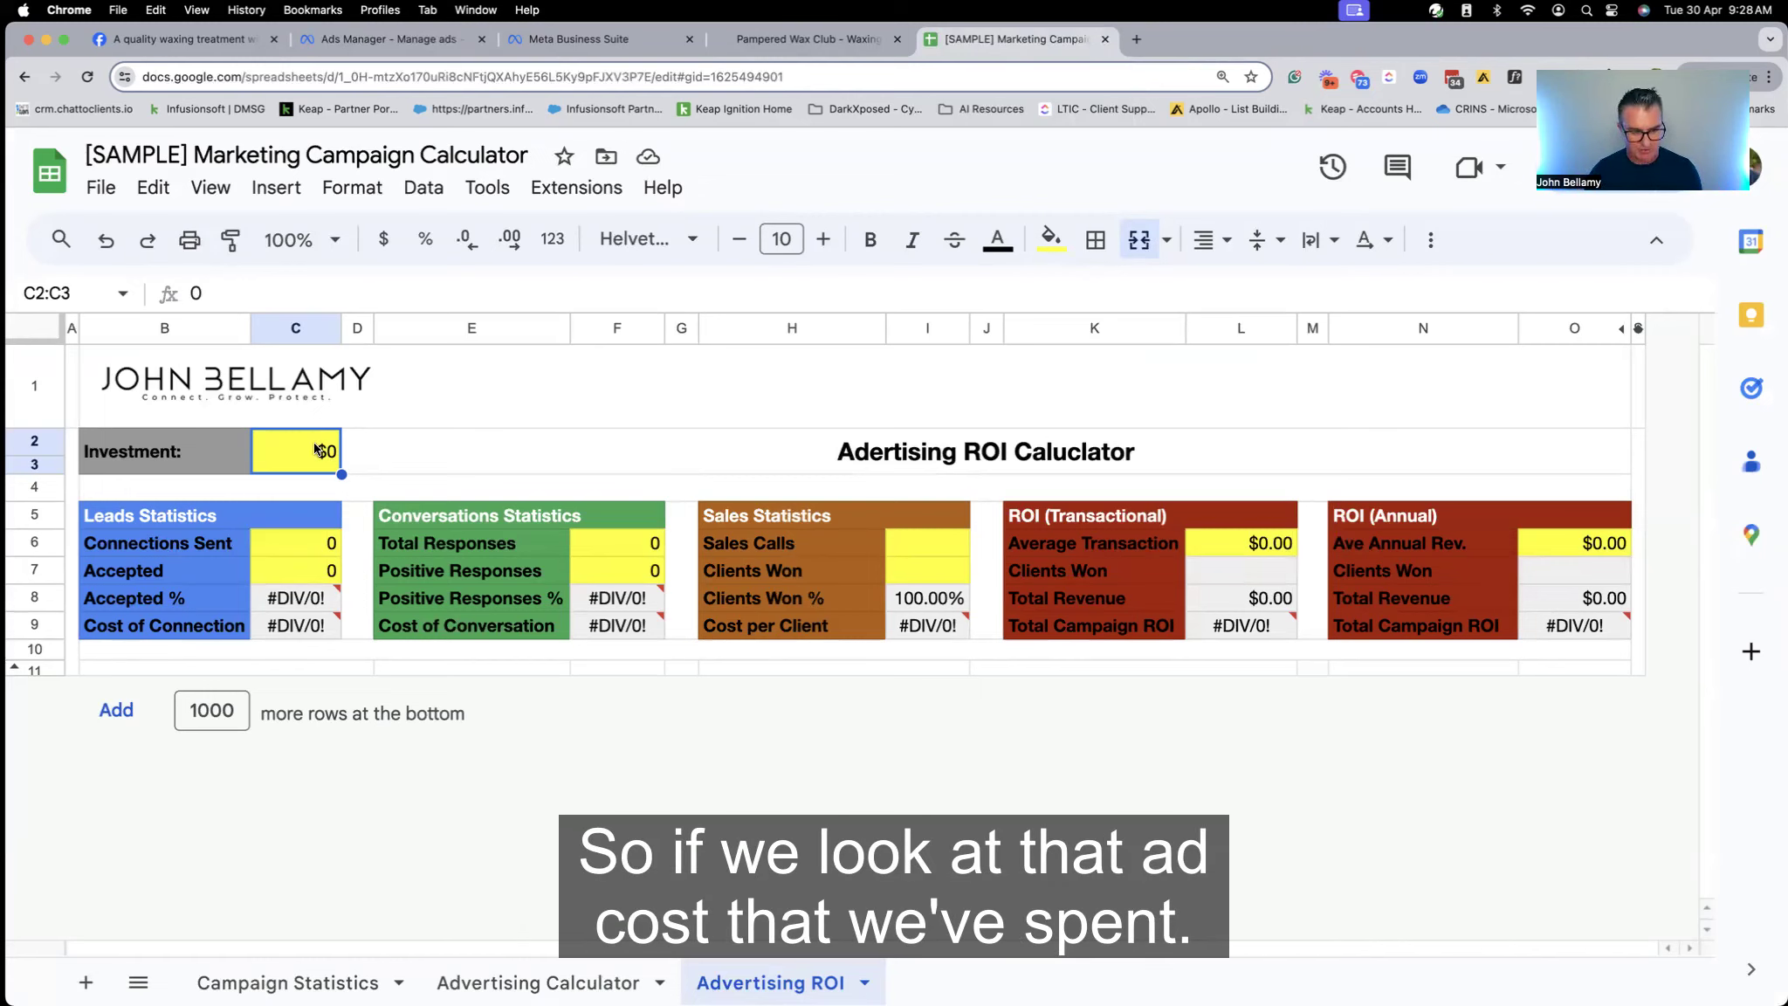
type("2230")
key("BackSpace")
key("BackSpace")
key("BackSpace")
key("BackSpace")
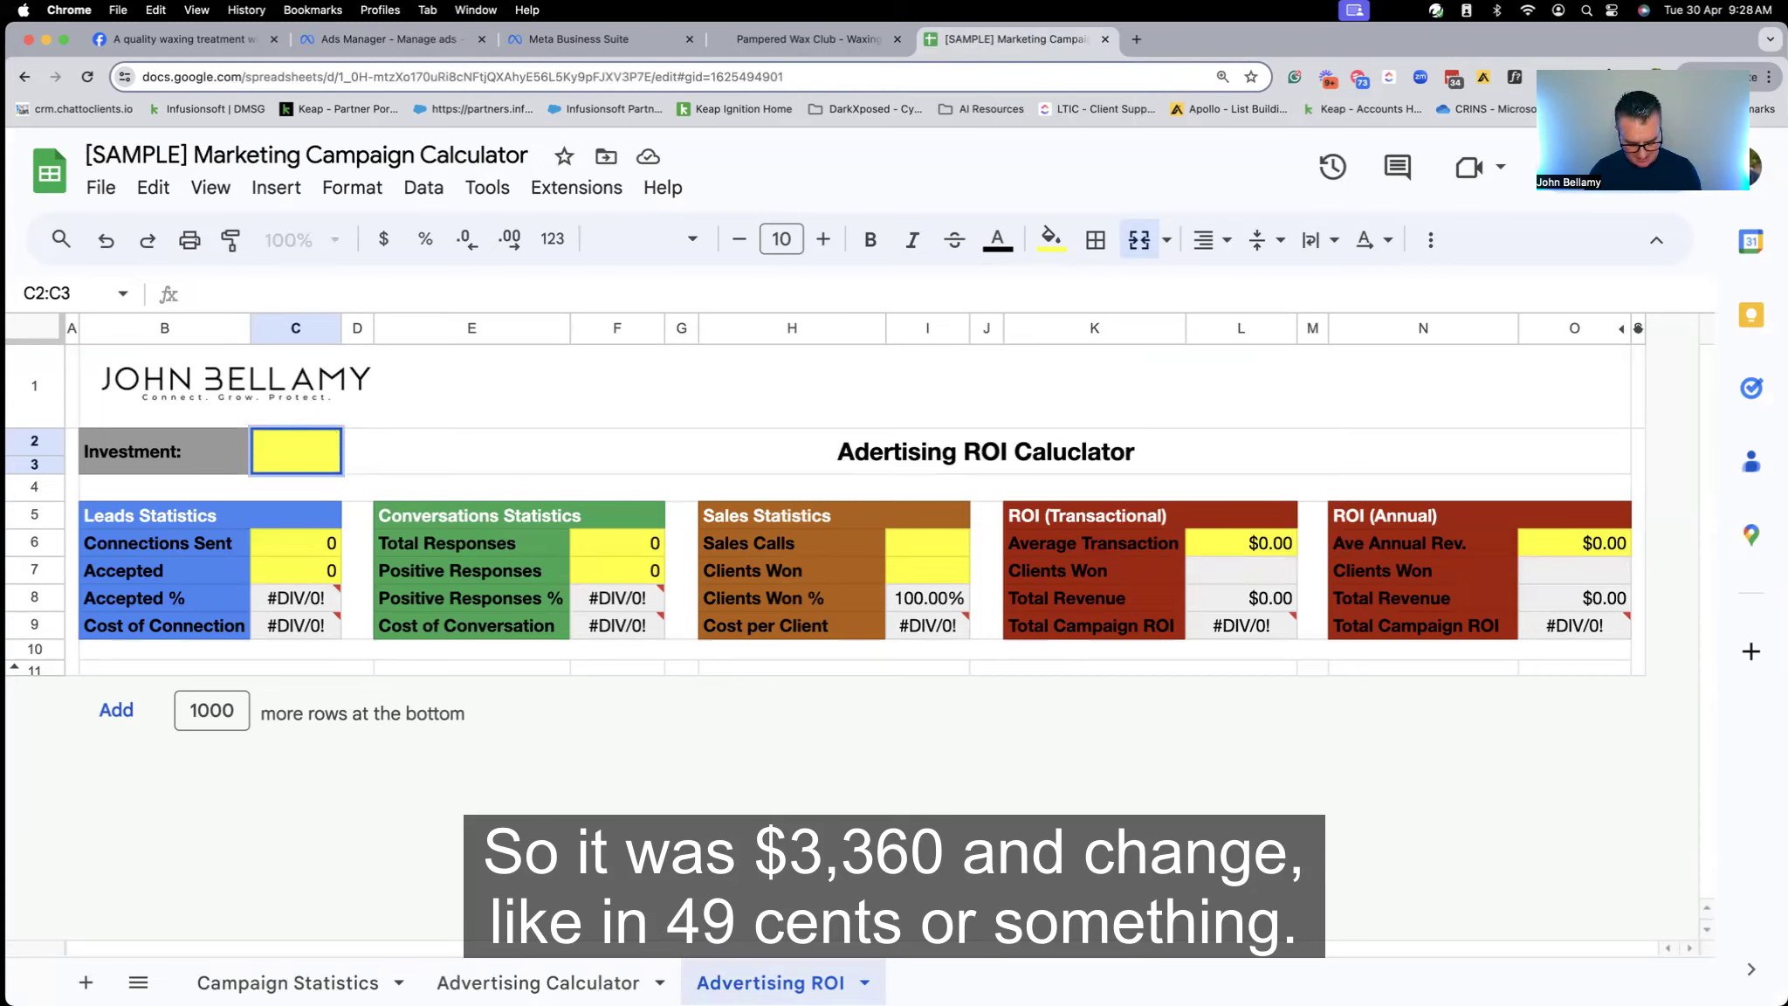
type("3360")
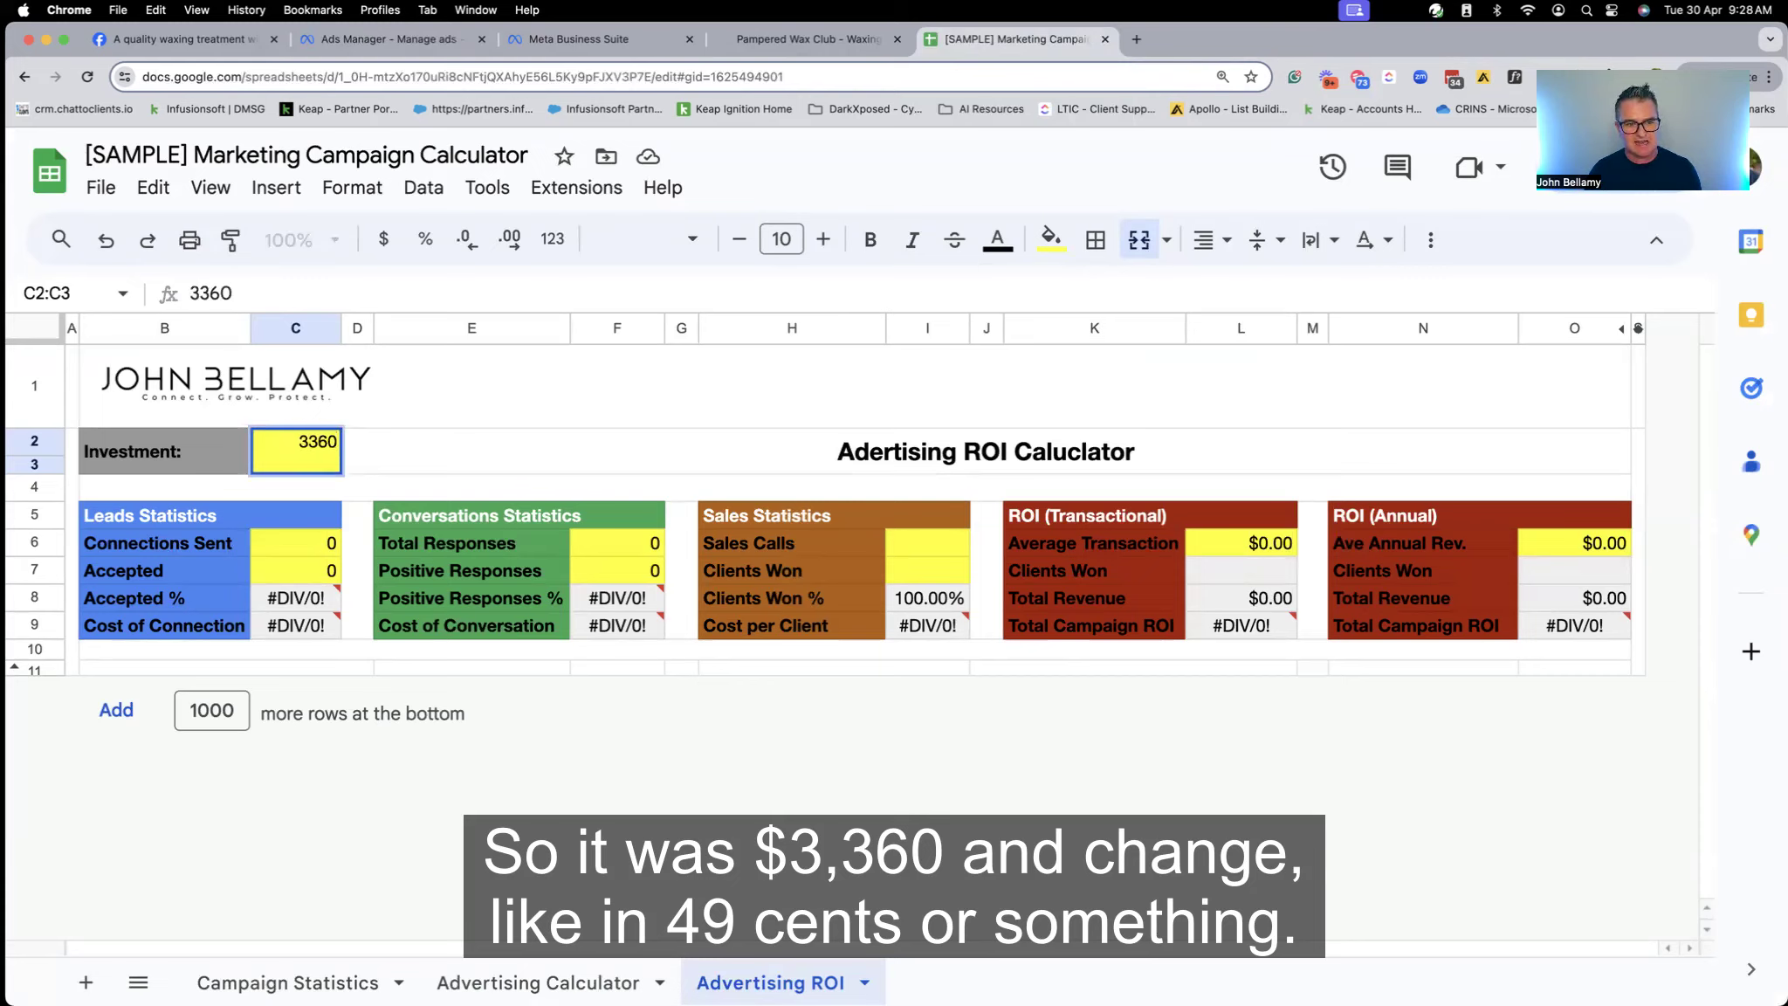
key("Return")
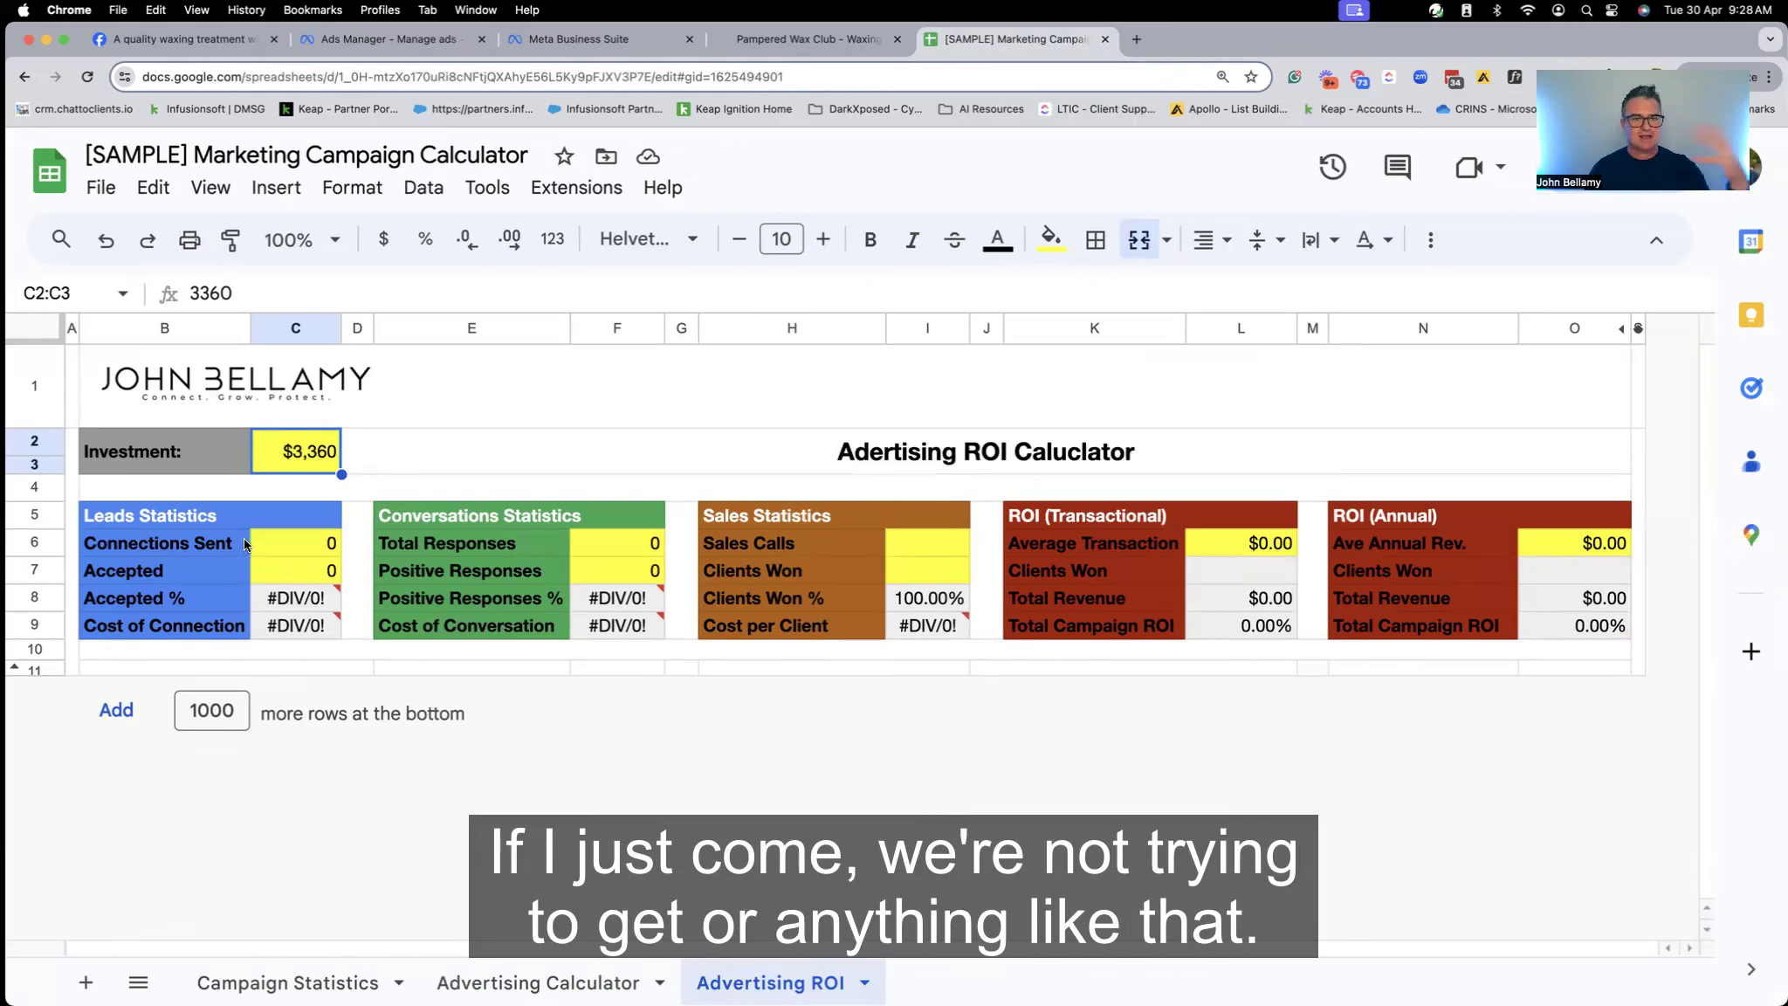
Set Clients Won under Sales Statistics to 140 and check it against the ad's Results in Ads Manager
left_click(931, 573)
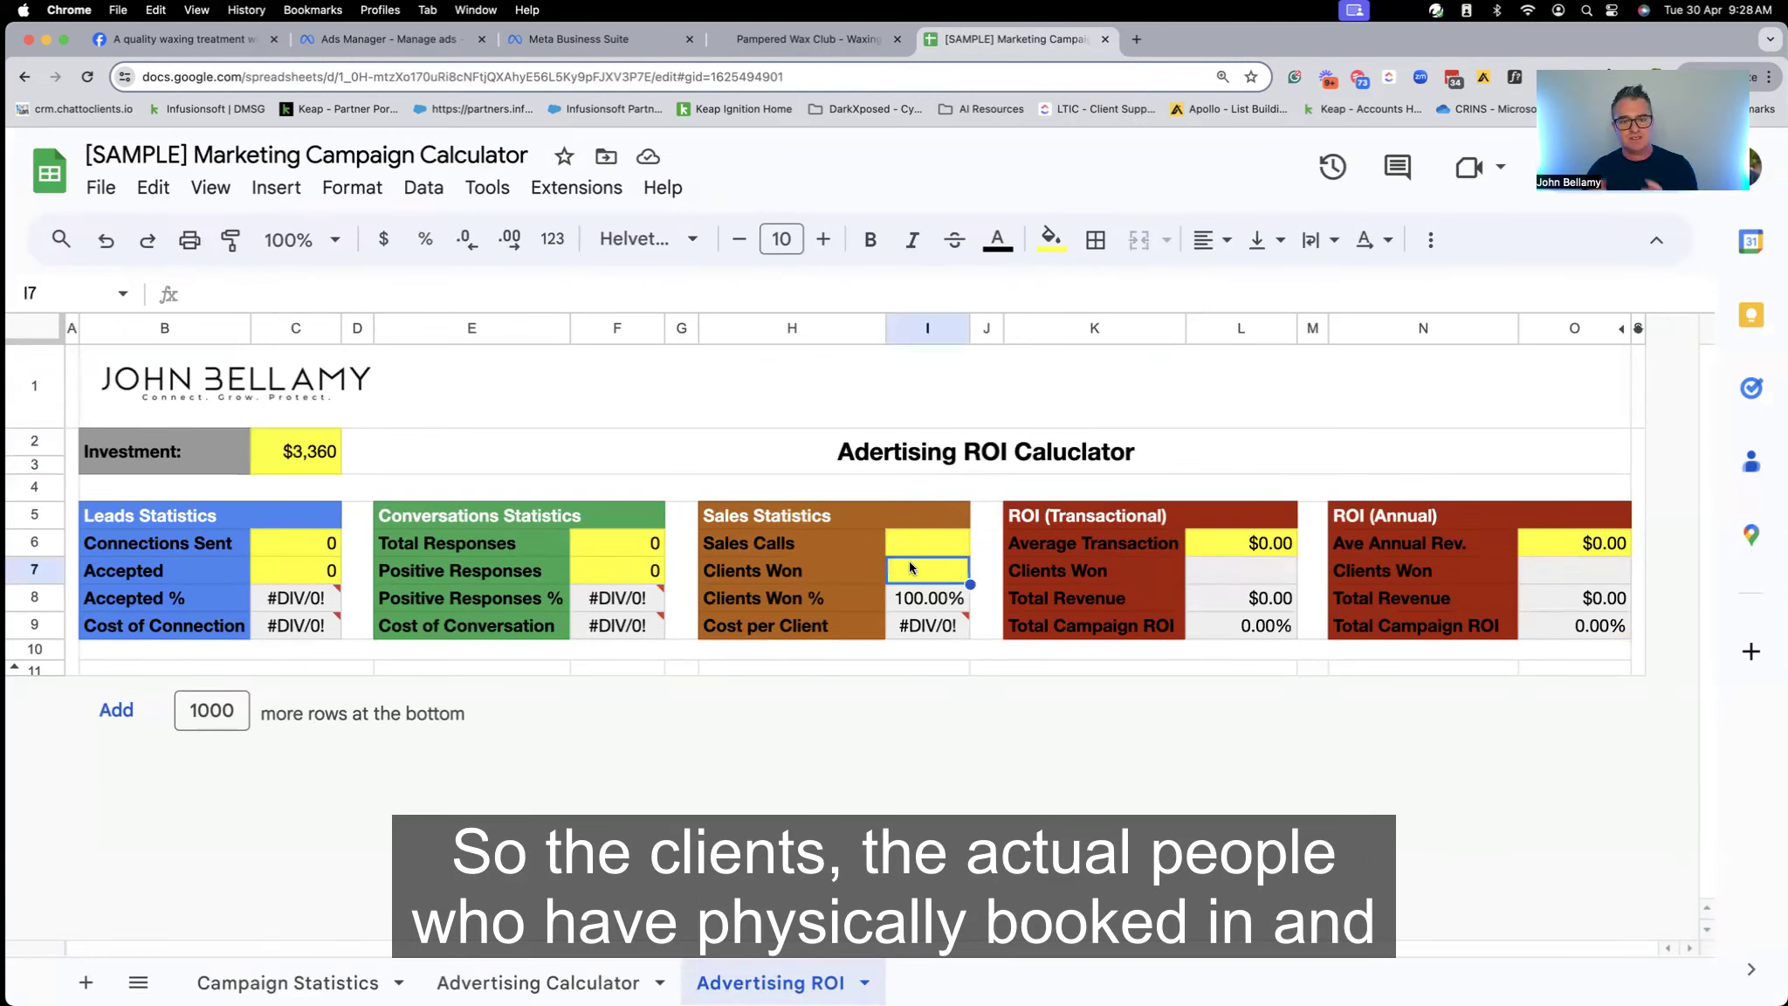
type("140")
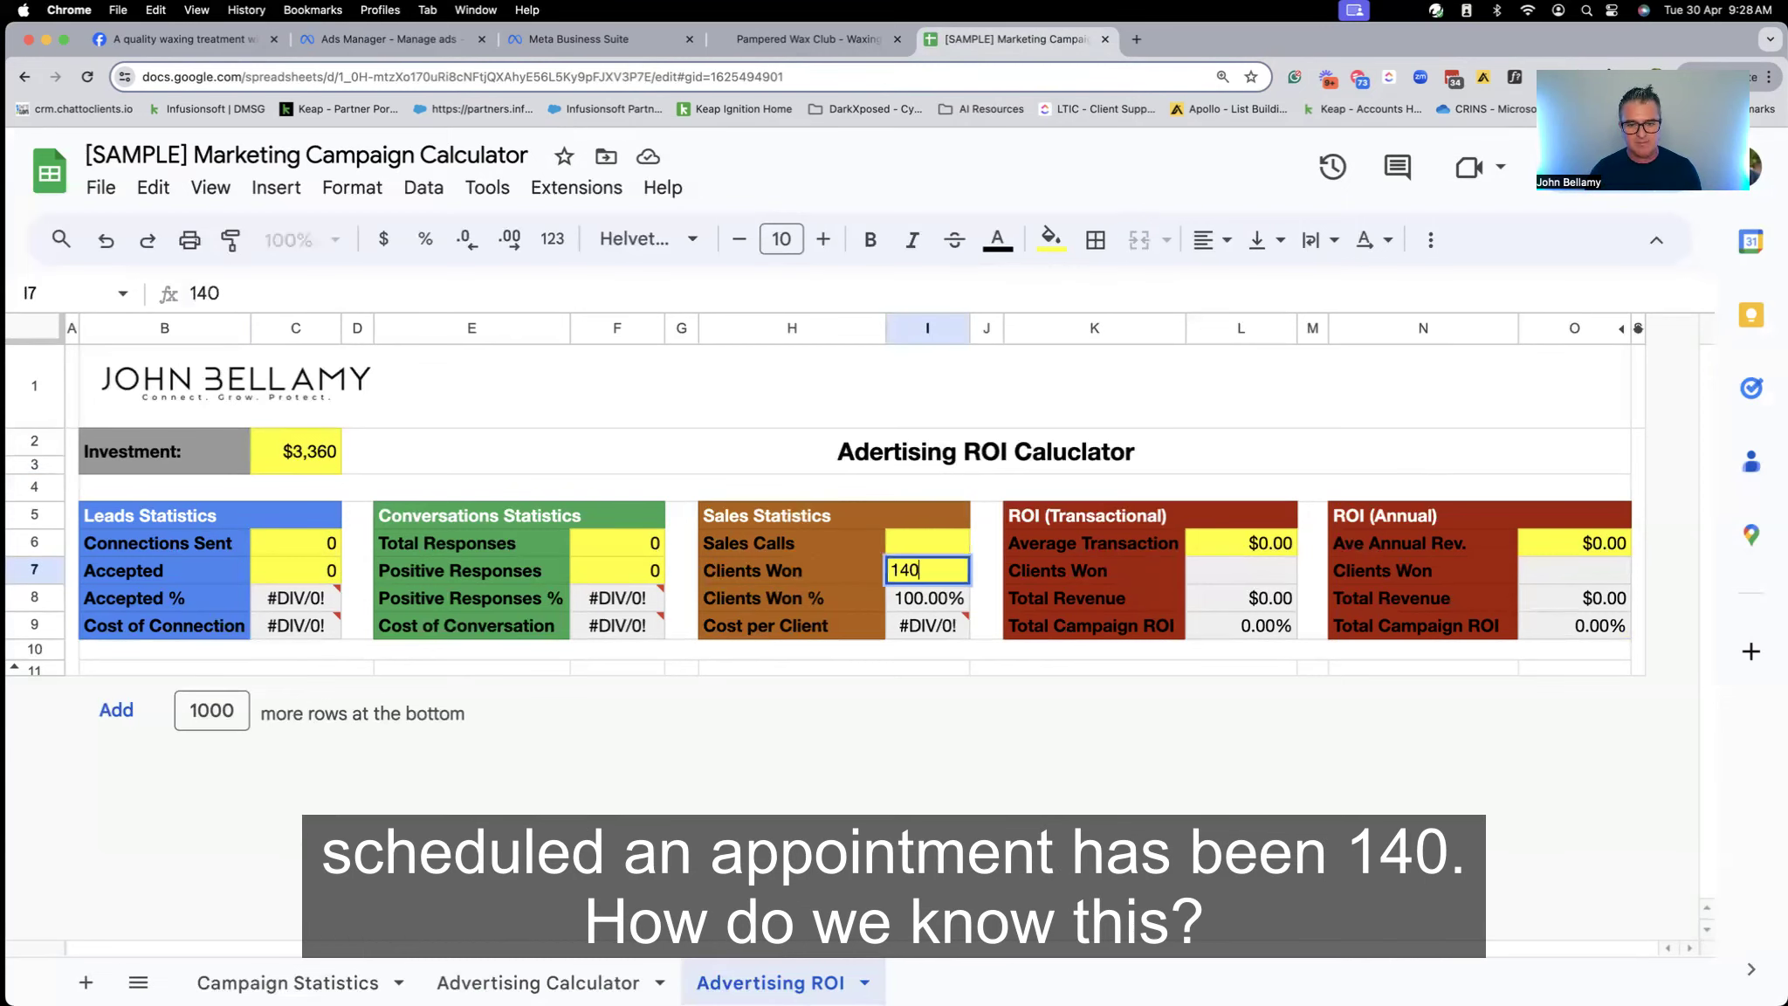
key("Return")
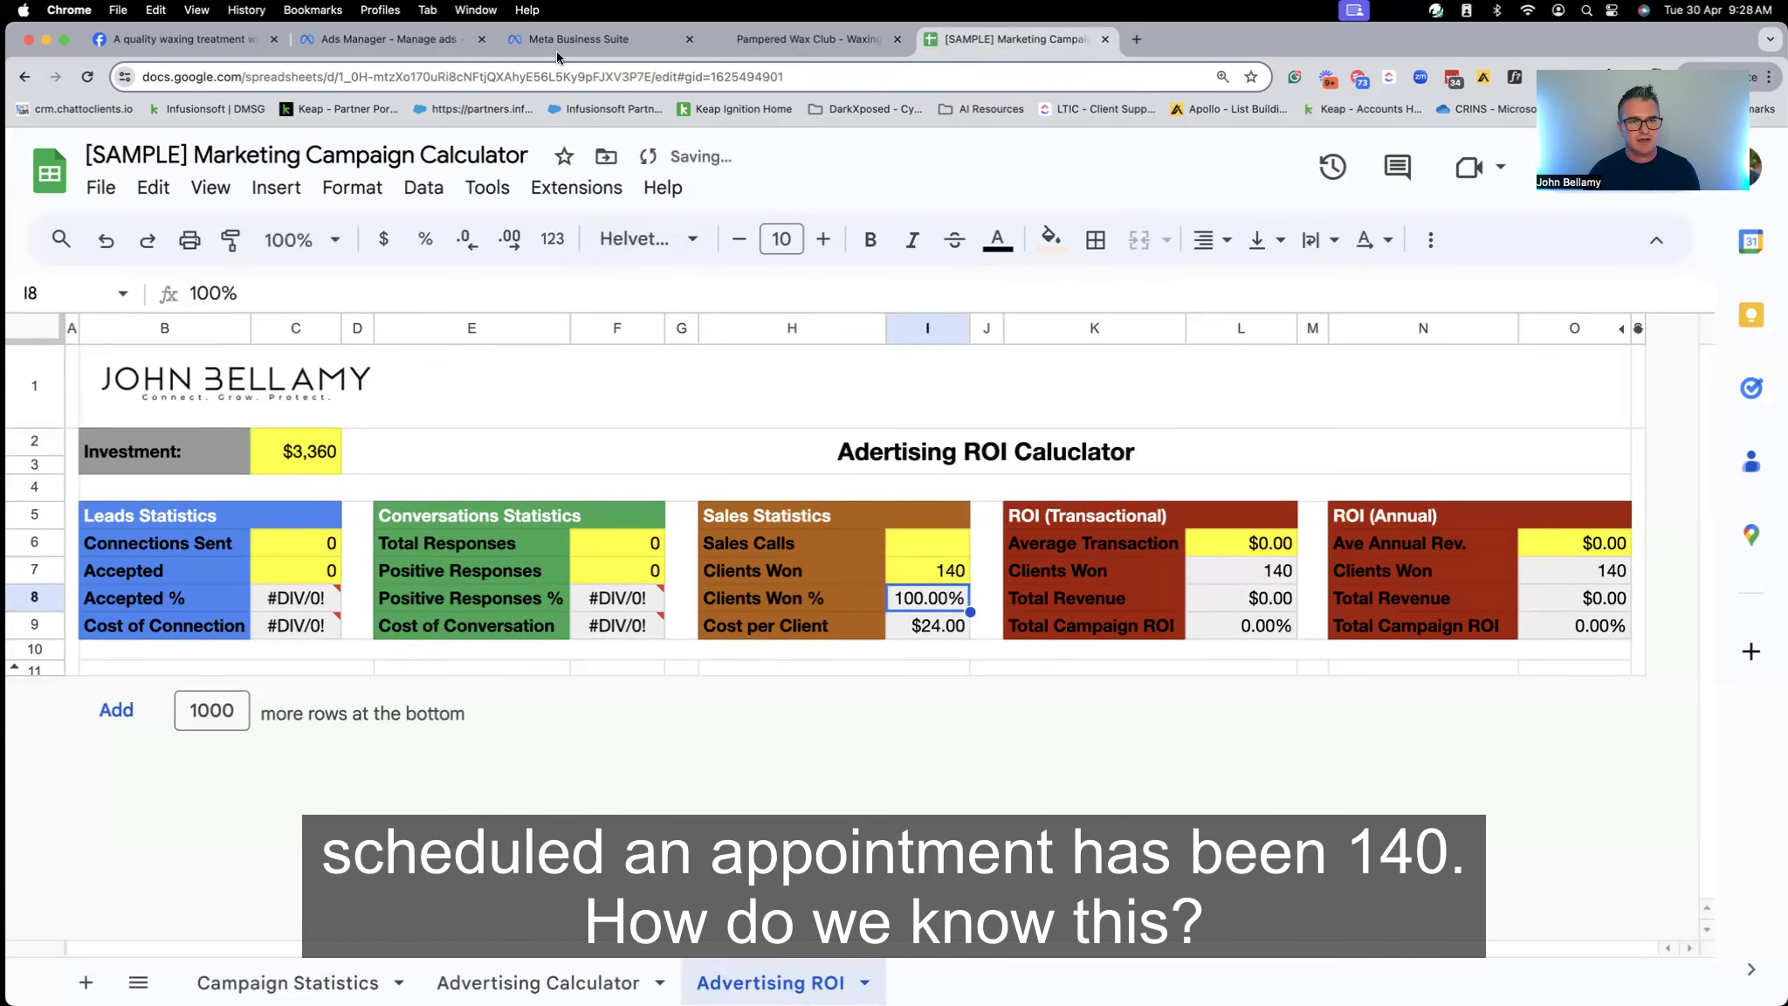
left_click(389, 38)
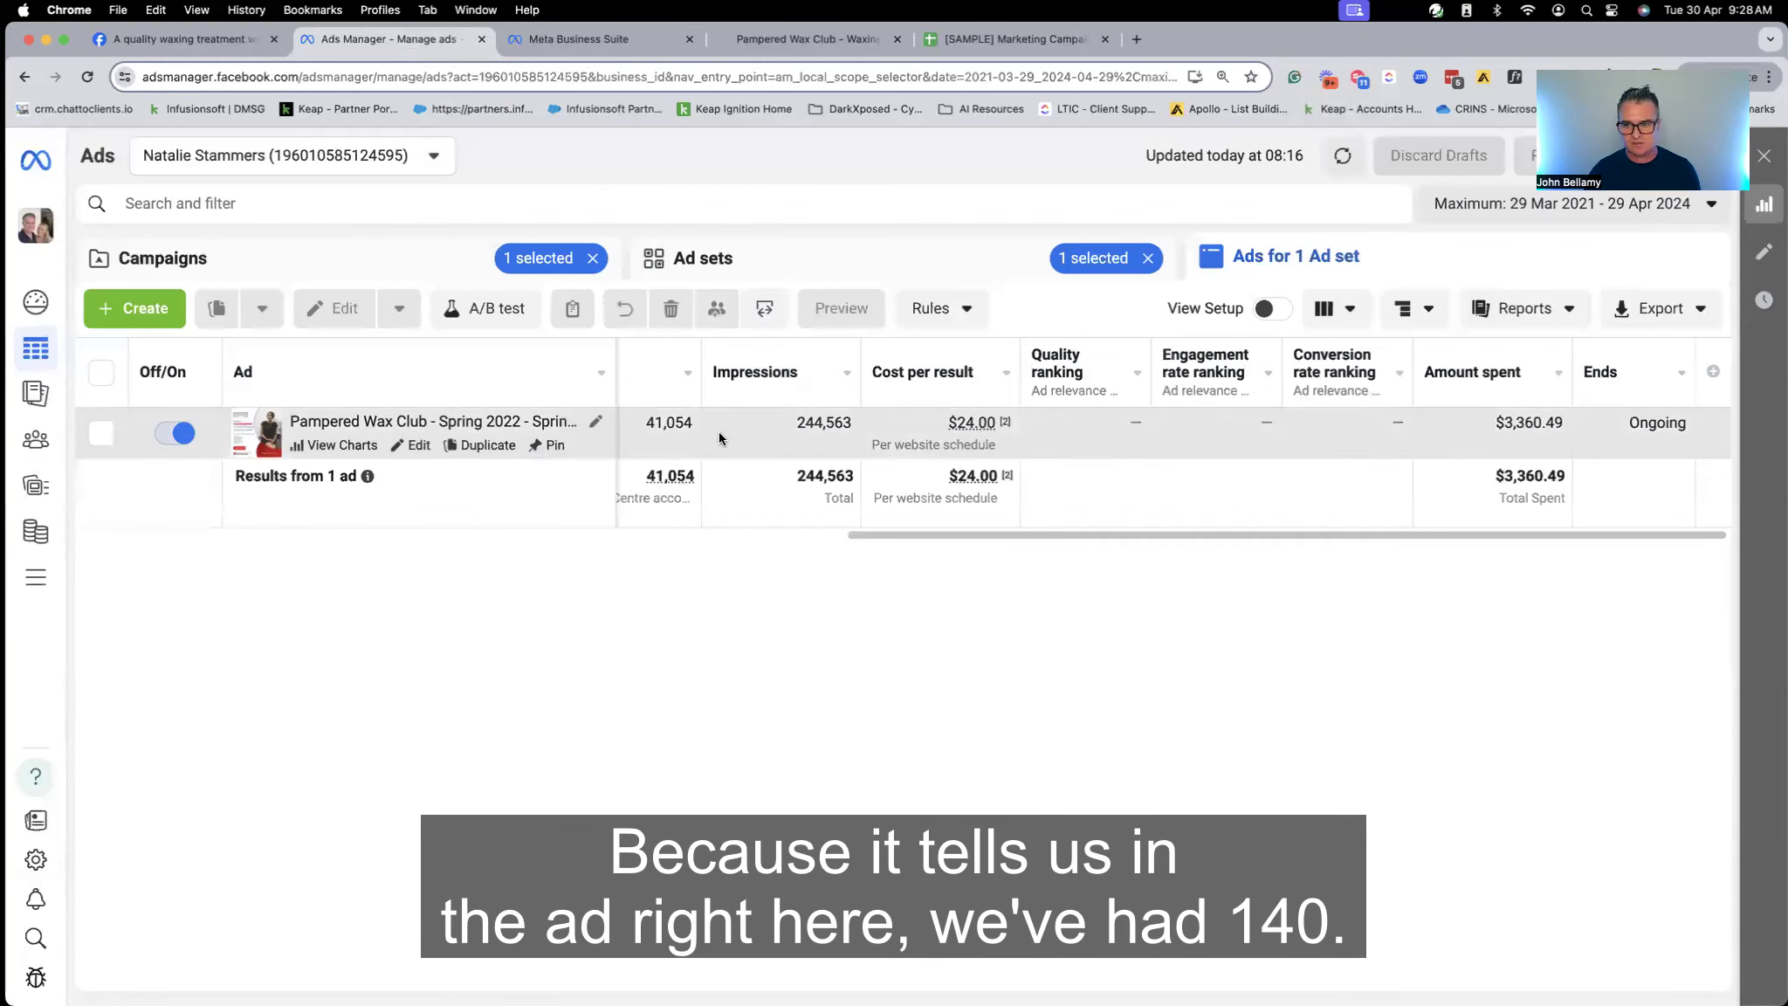
scroll(718, 432, "left", 5)
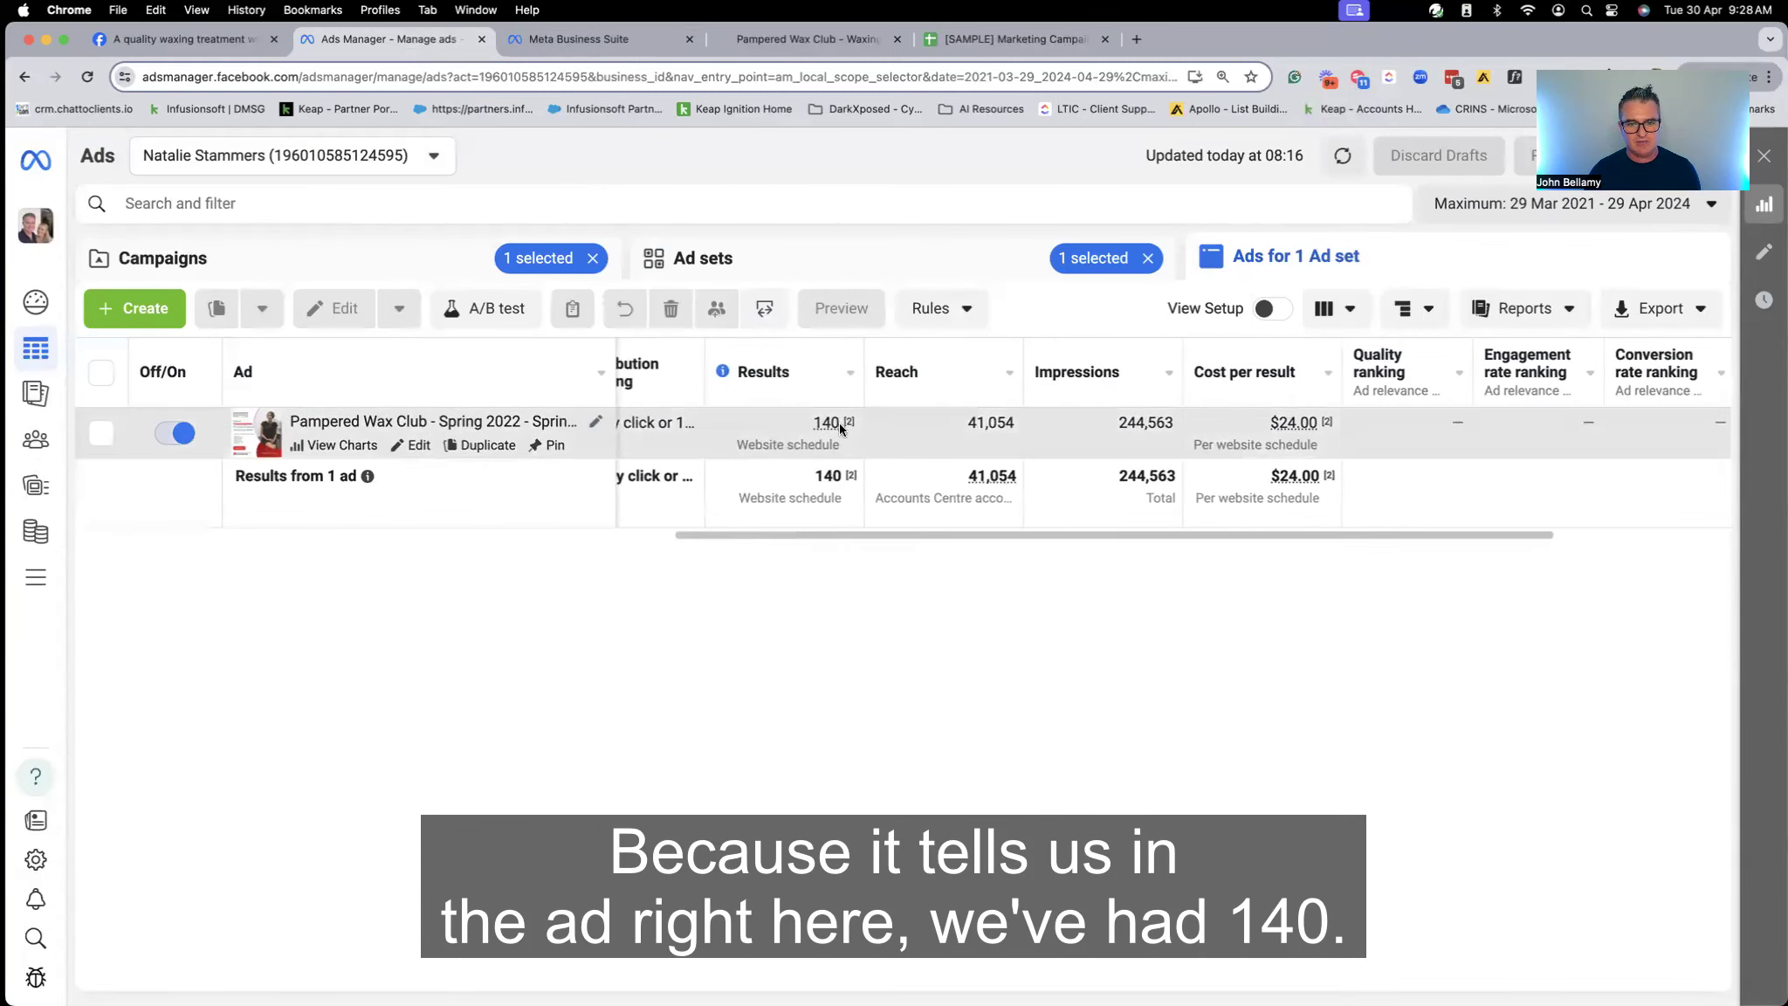
Return to the Marketing Campaign Calculator spreadsheet and set Average Transaction under ROI (Transactional) to 50
left_click(974, 39)
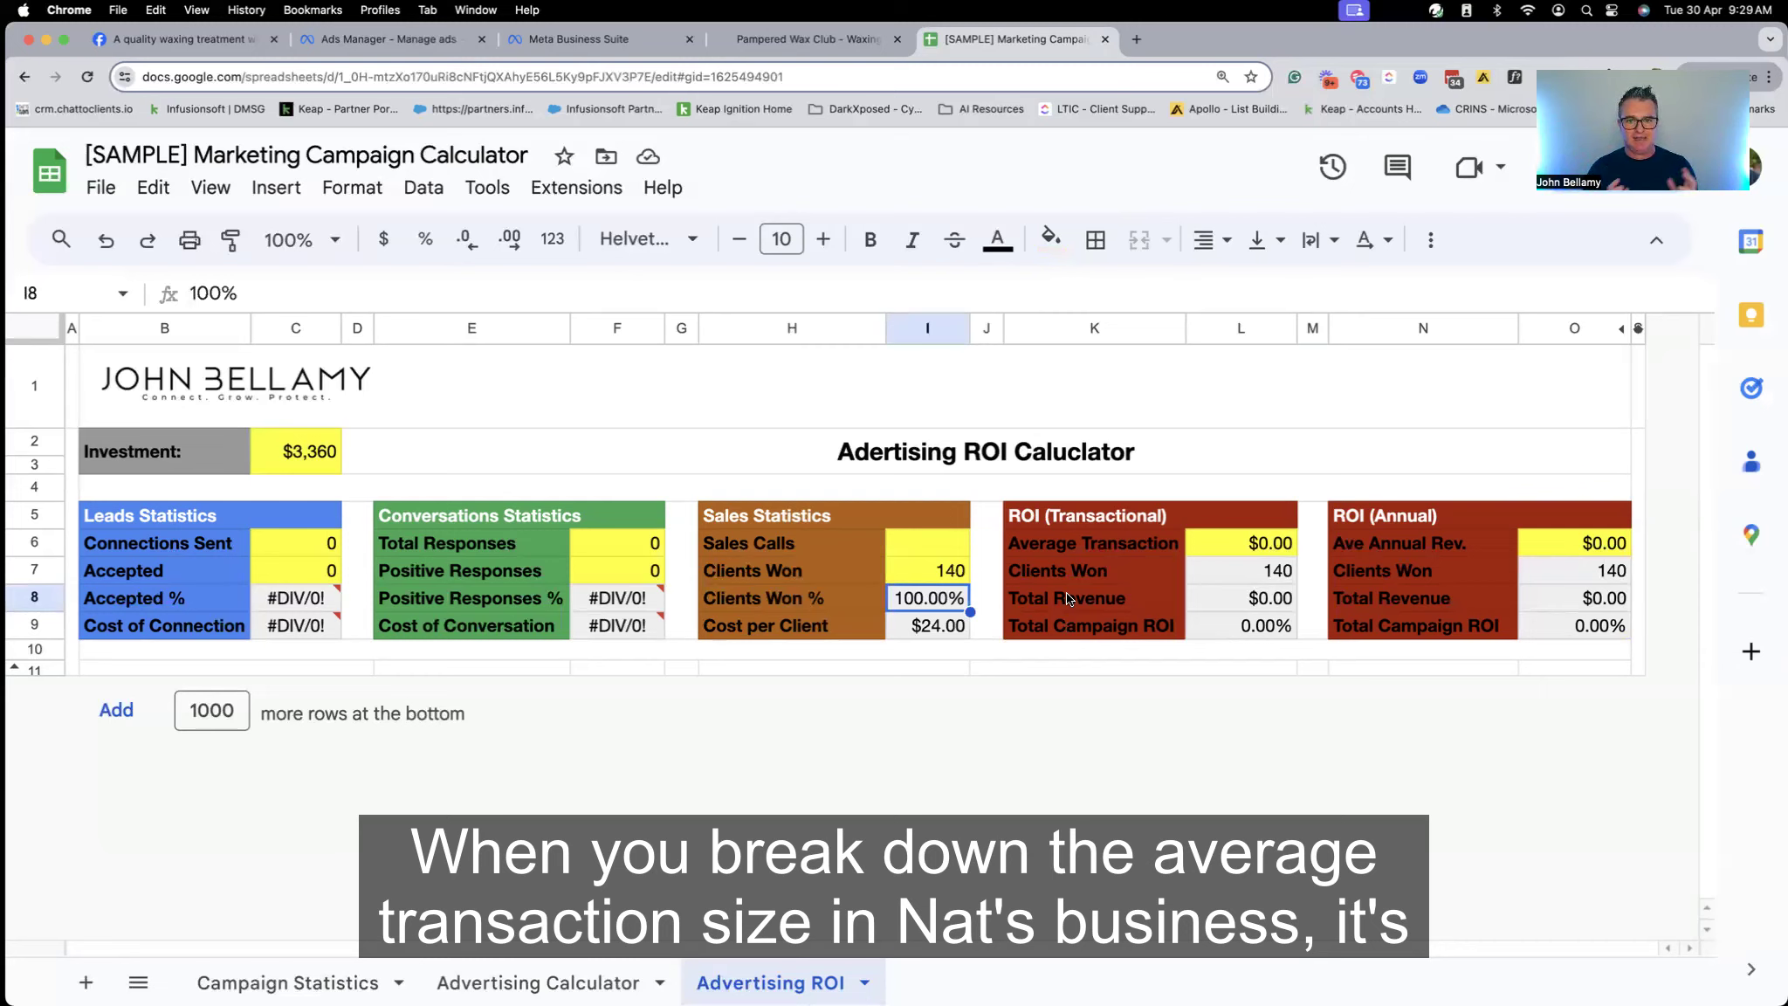
left_click(1262, 541)
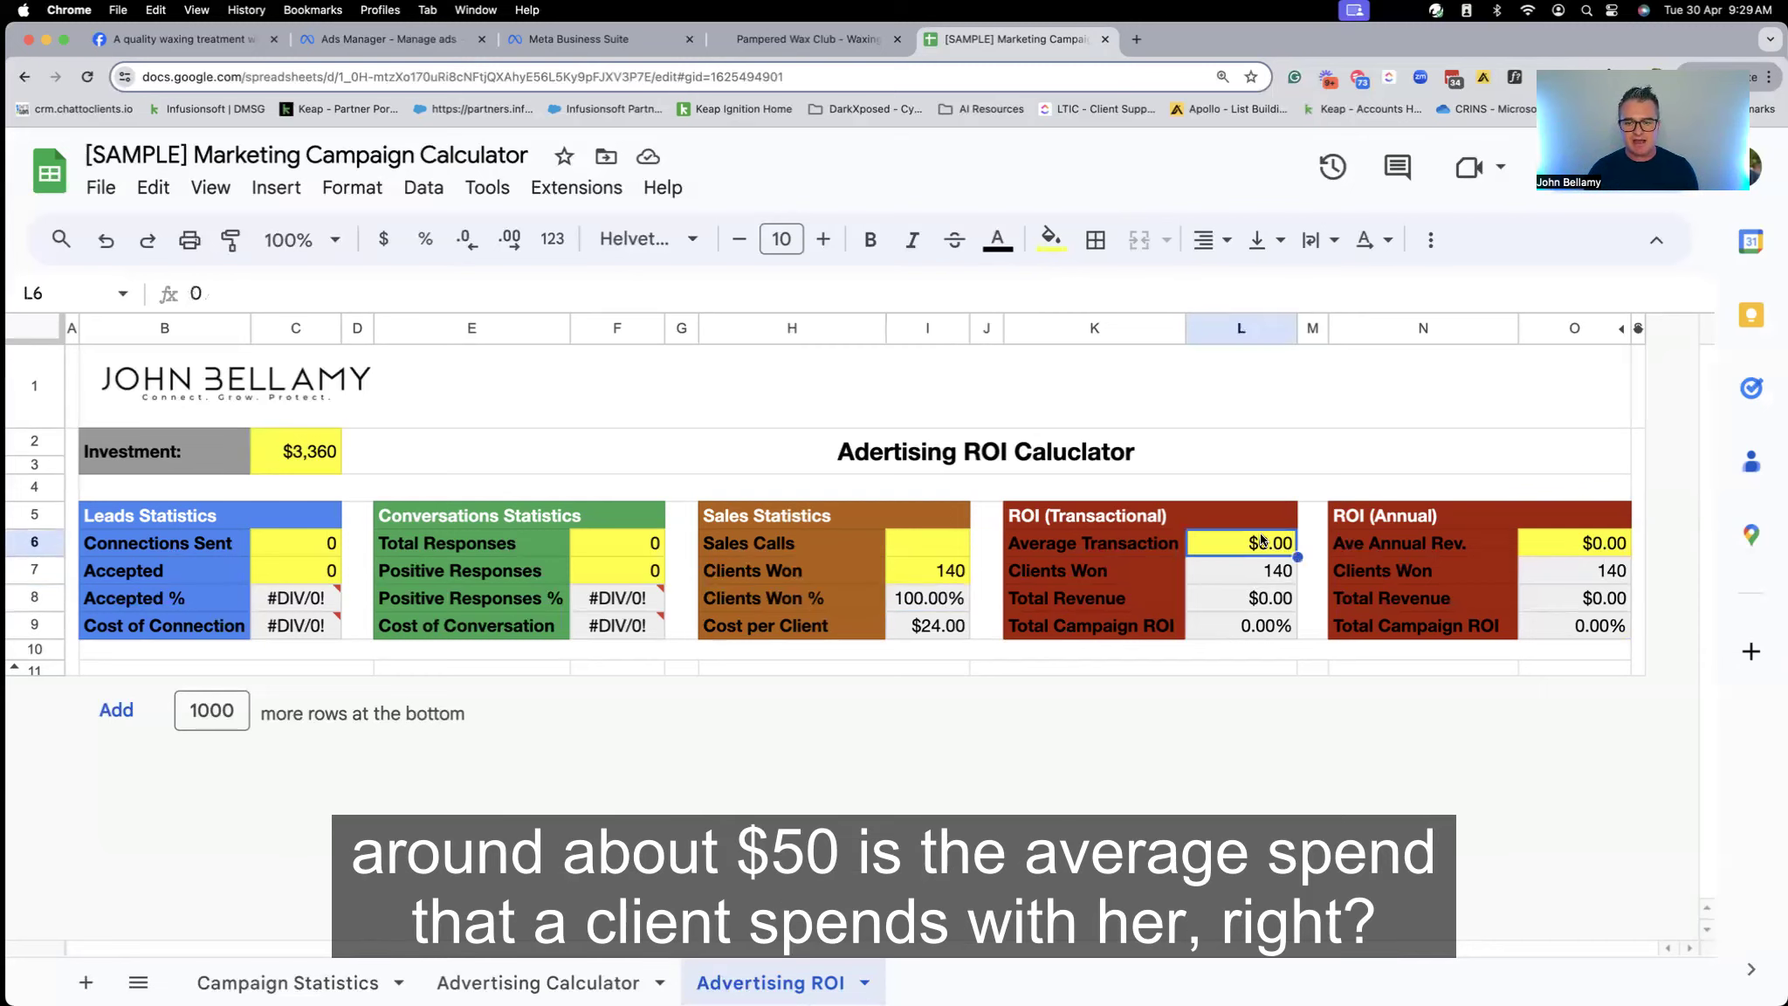
type("50")
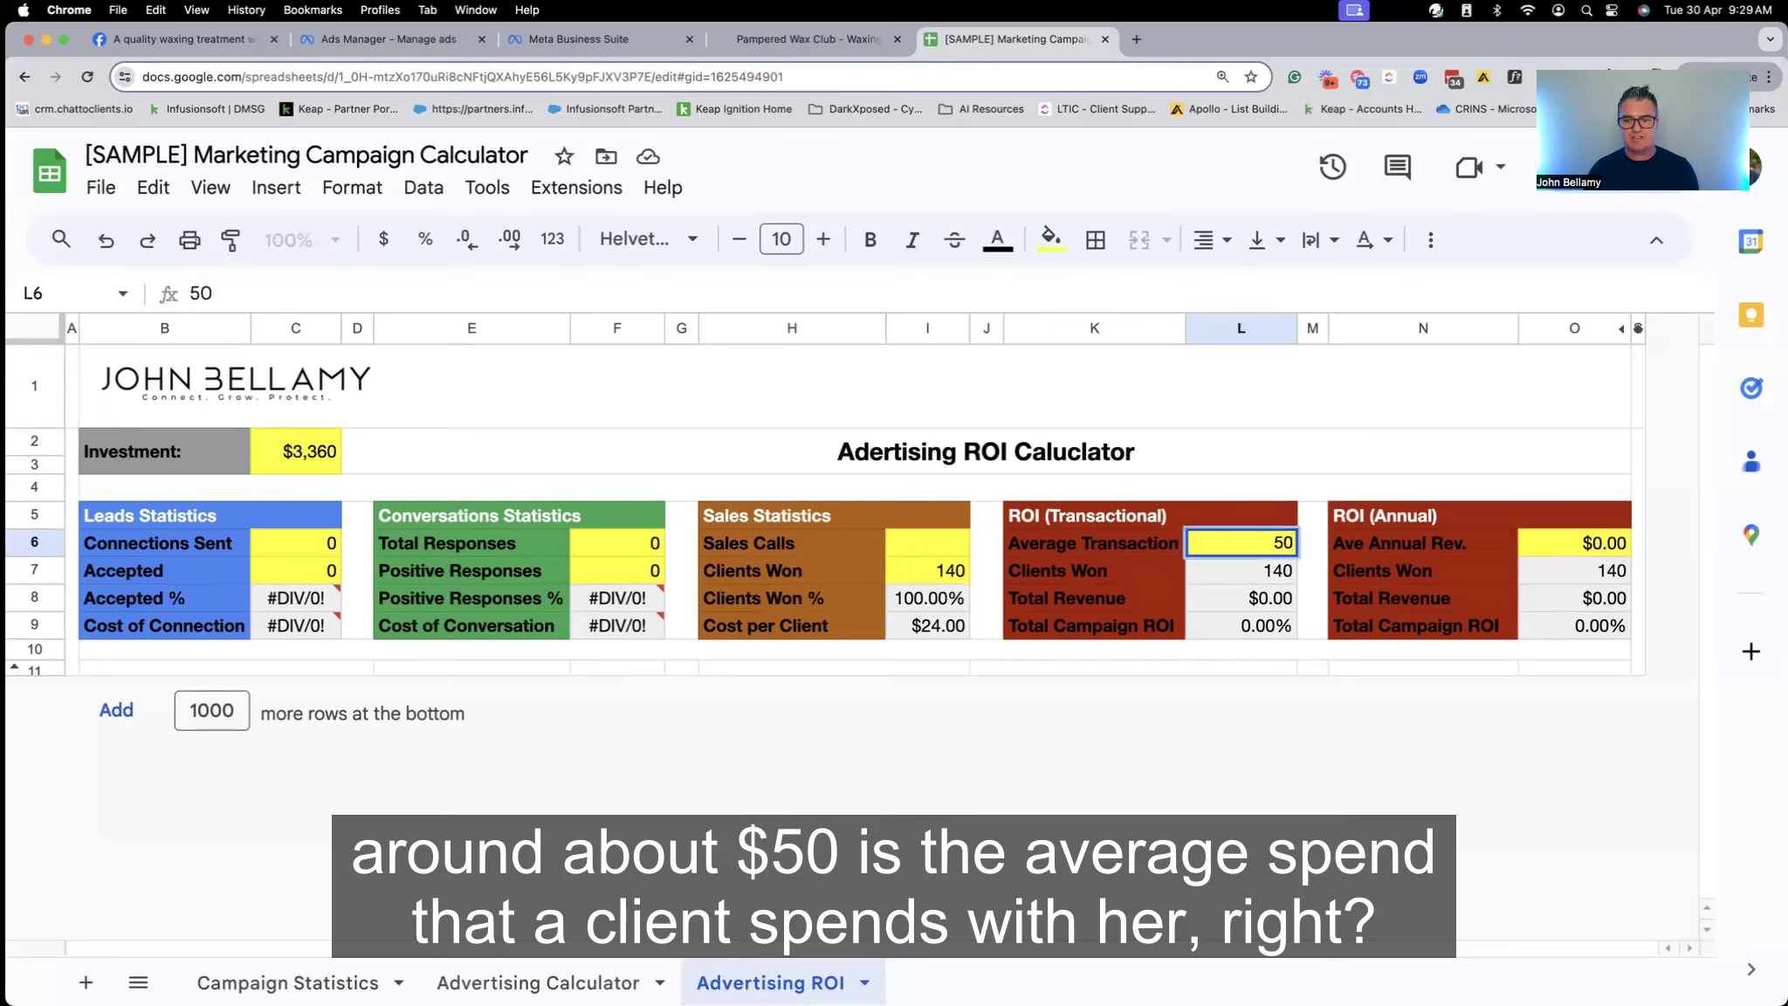
key("Return")
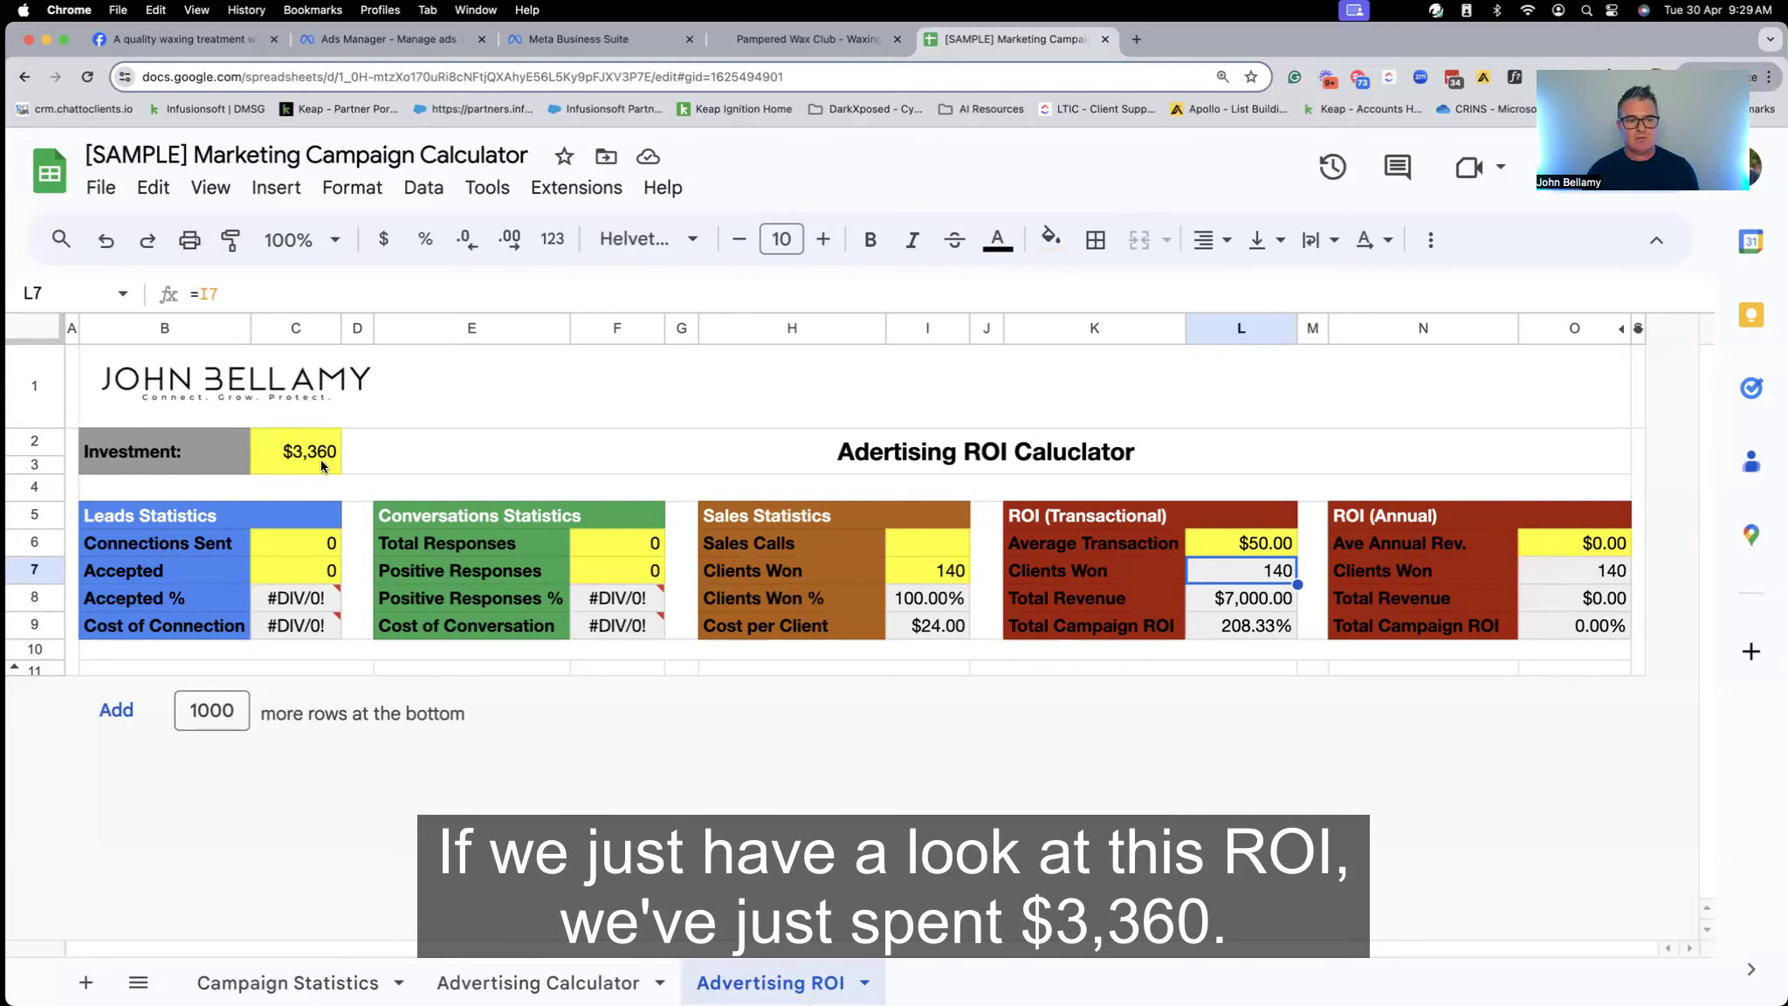
Examine the Average Transaction, Clients Won, Total Revenue and Total Campaign ROI values under ROI (Transactional)
left_click(1271, 544)
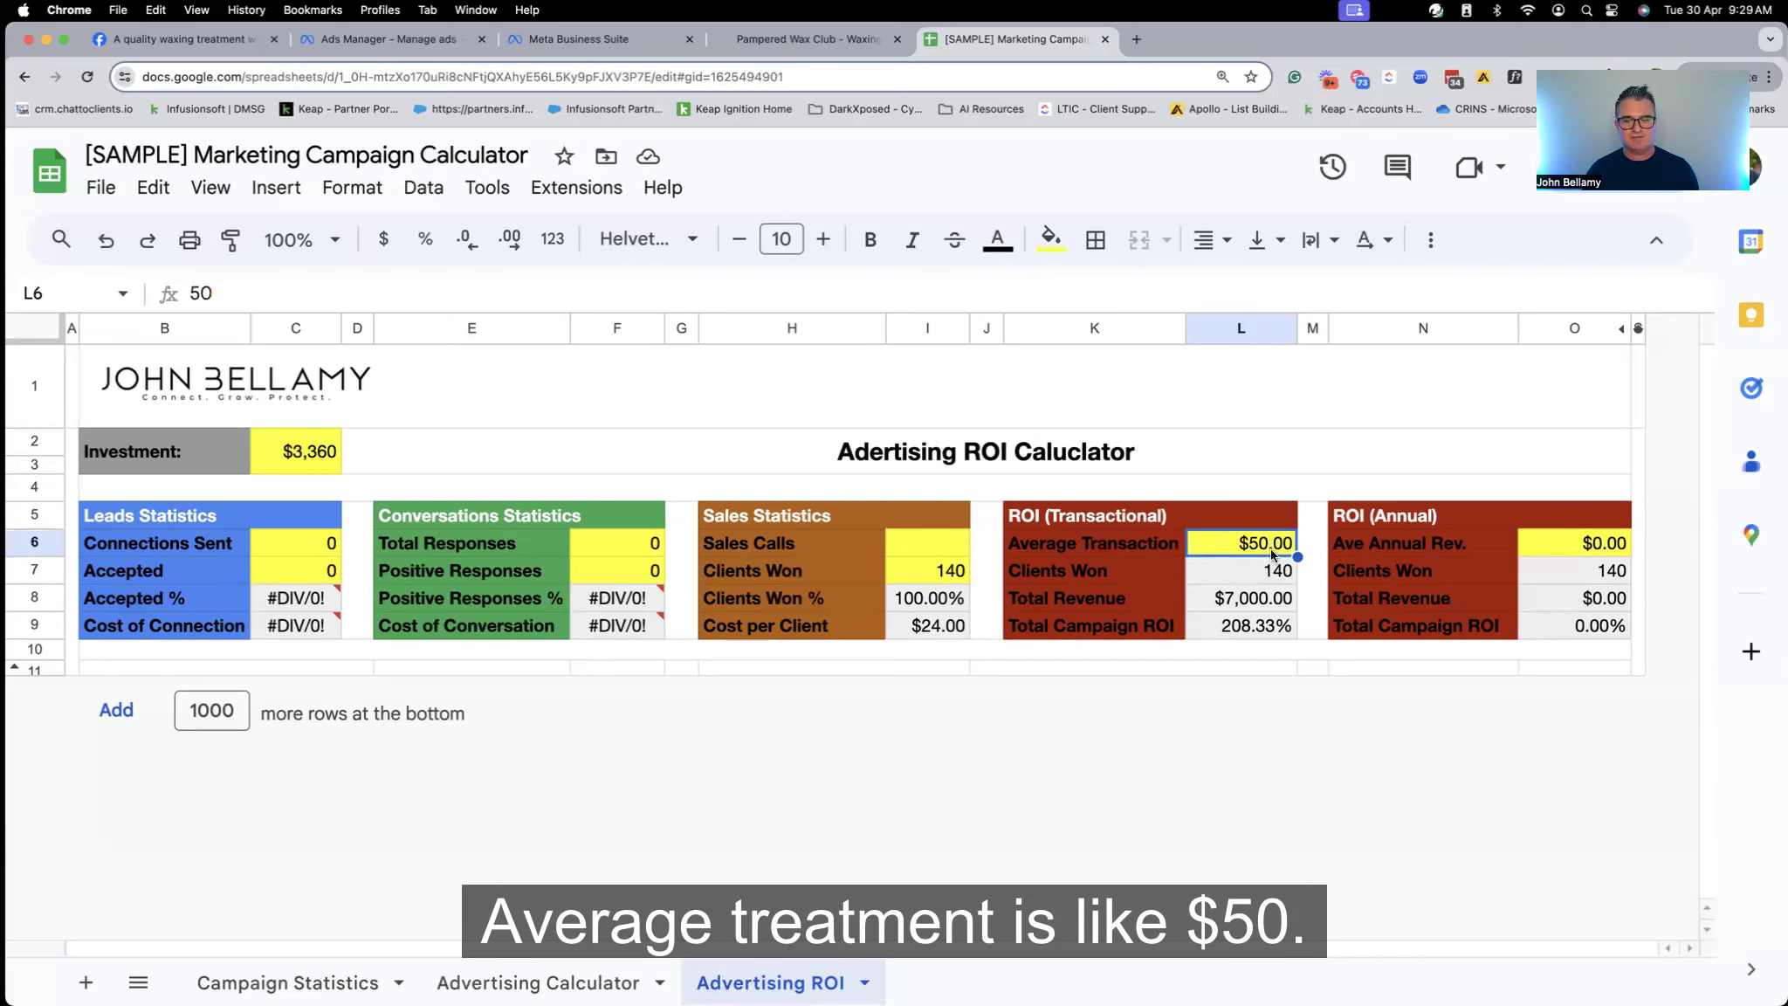
left_click(1277, 573)
left_click(1258, 604)
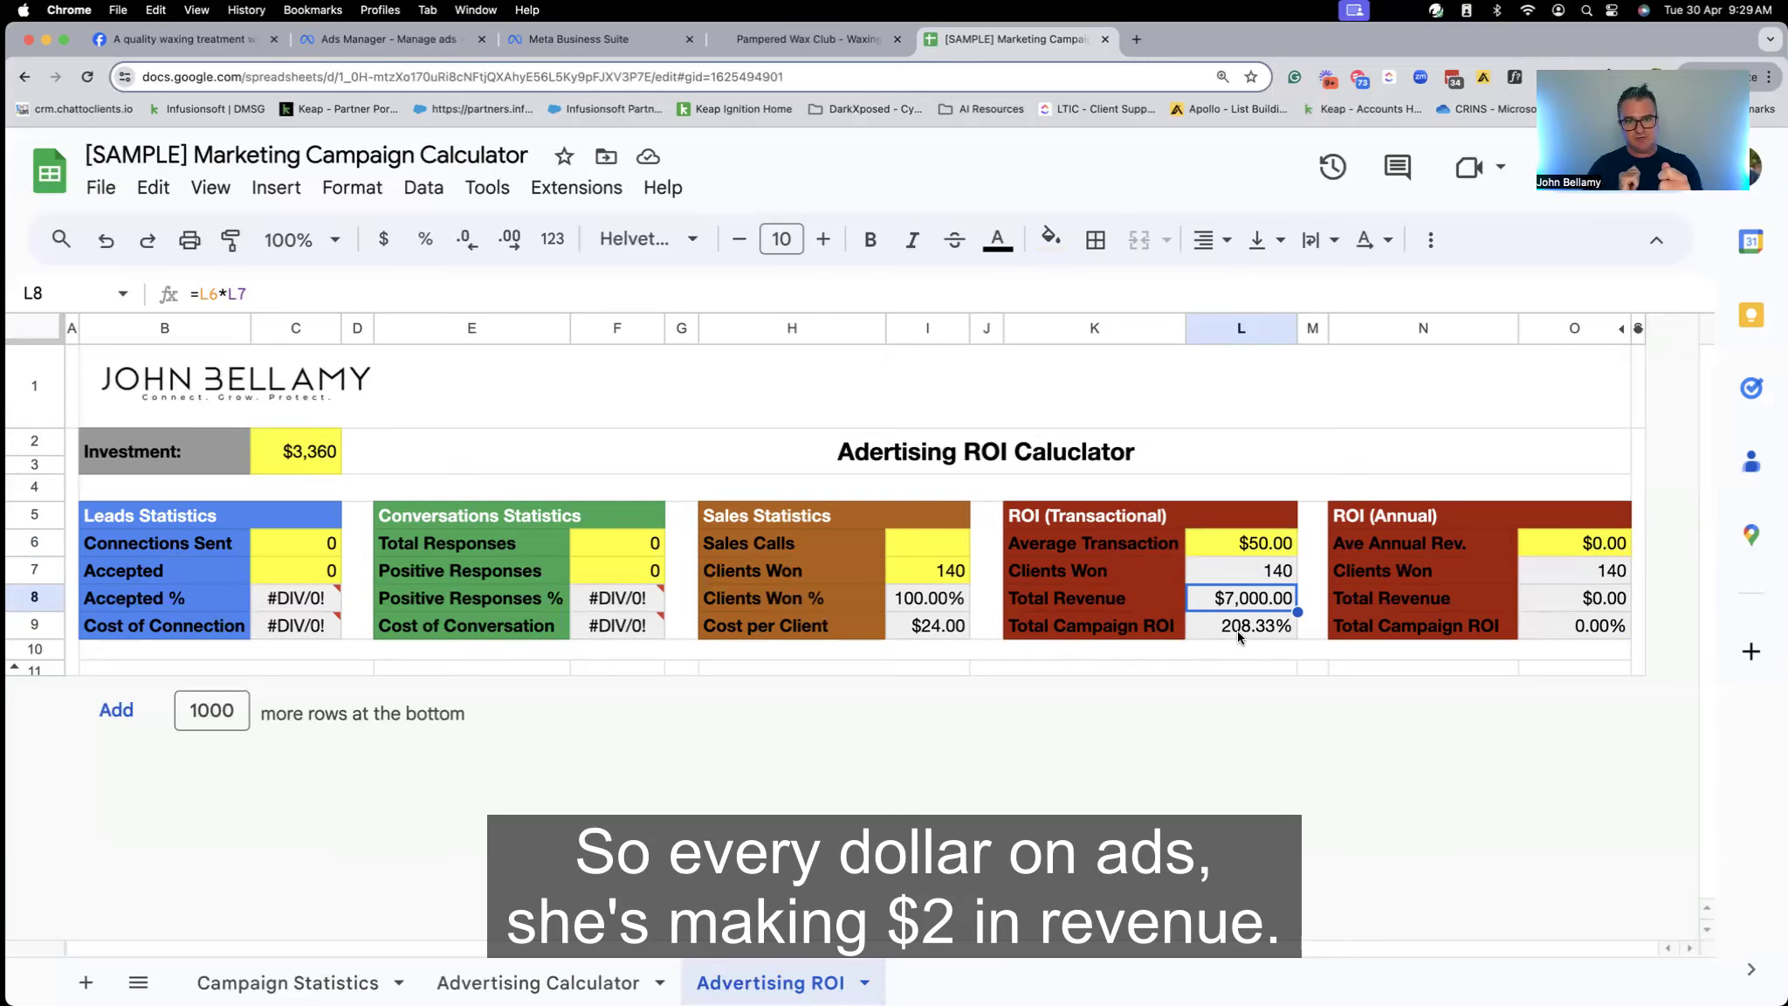
left_click(1240, 628)
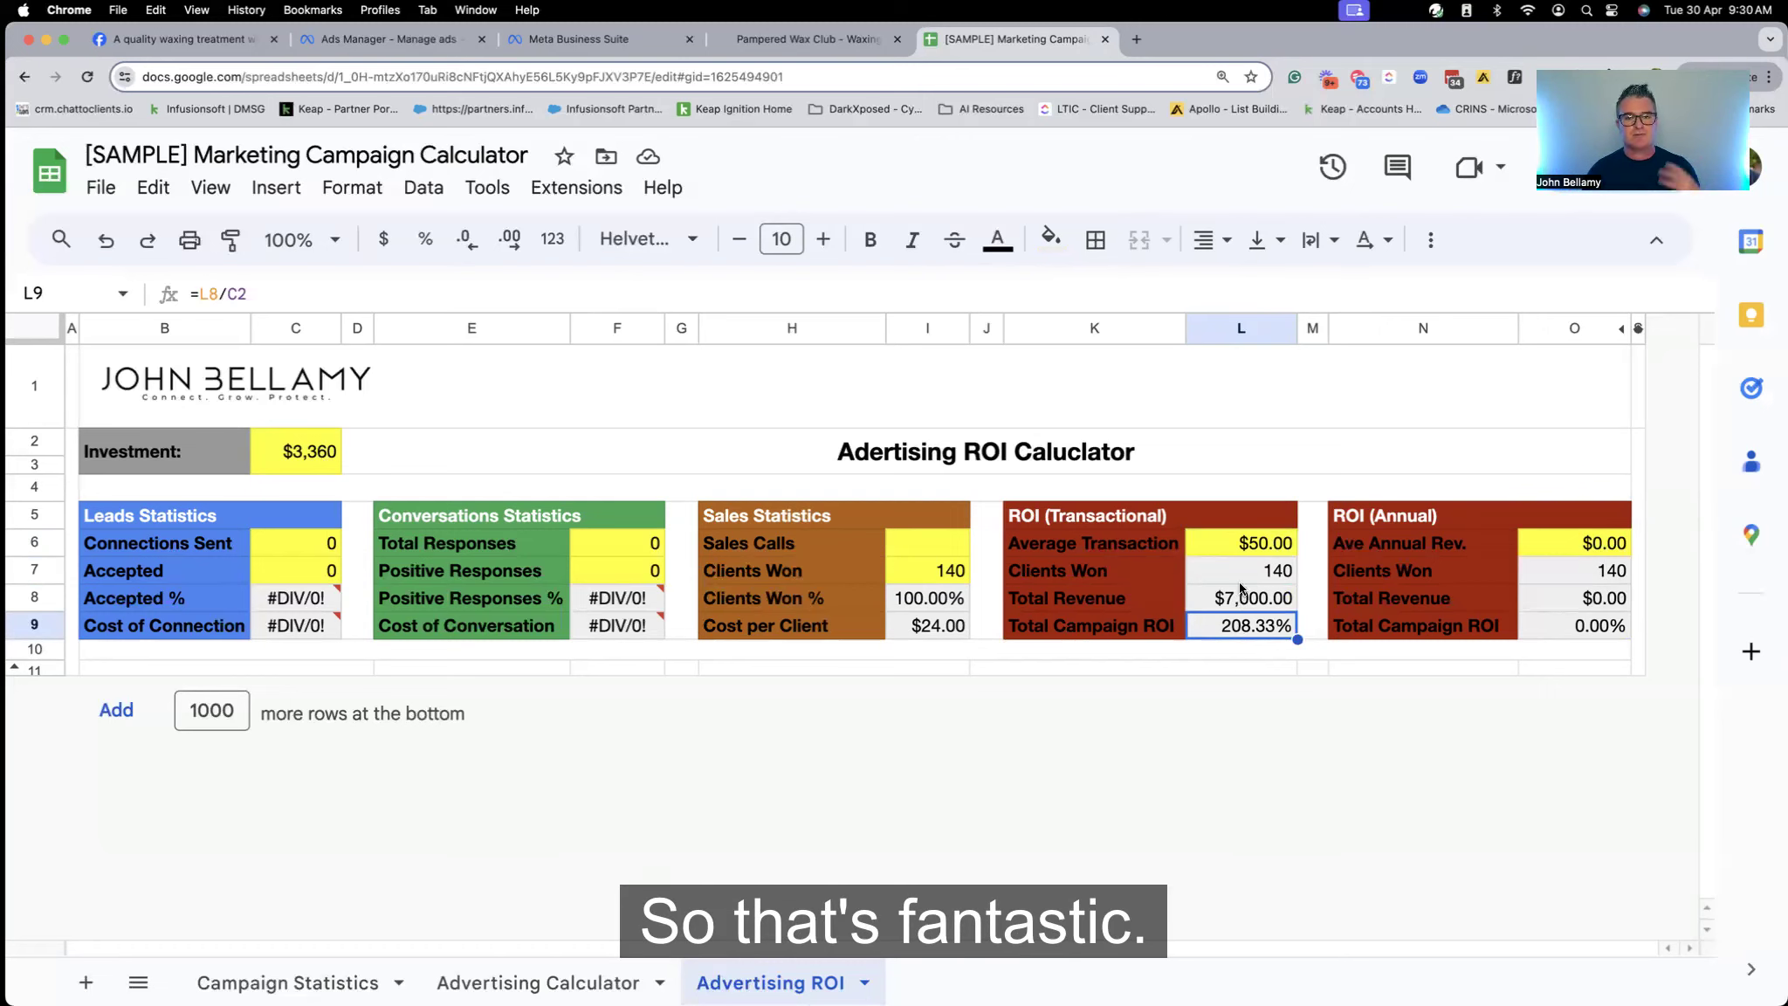
Set Ave Annual Rev. under ROI (Annual) to 450
left_click(1482, 521)
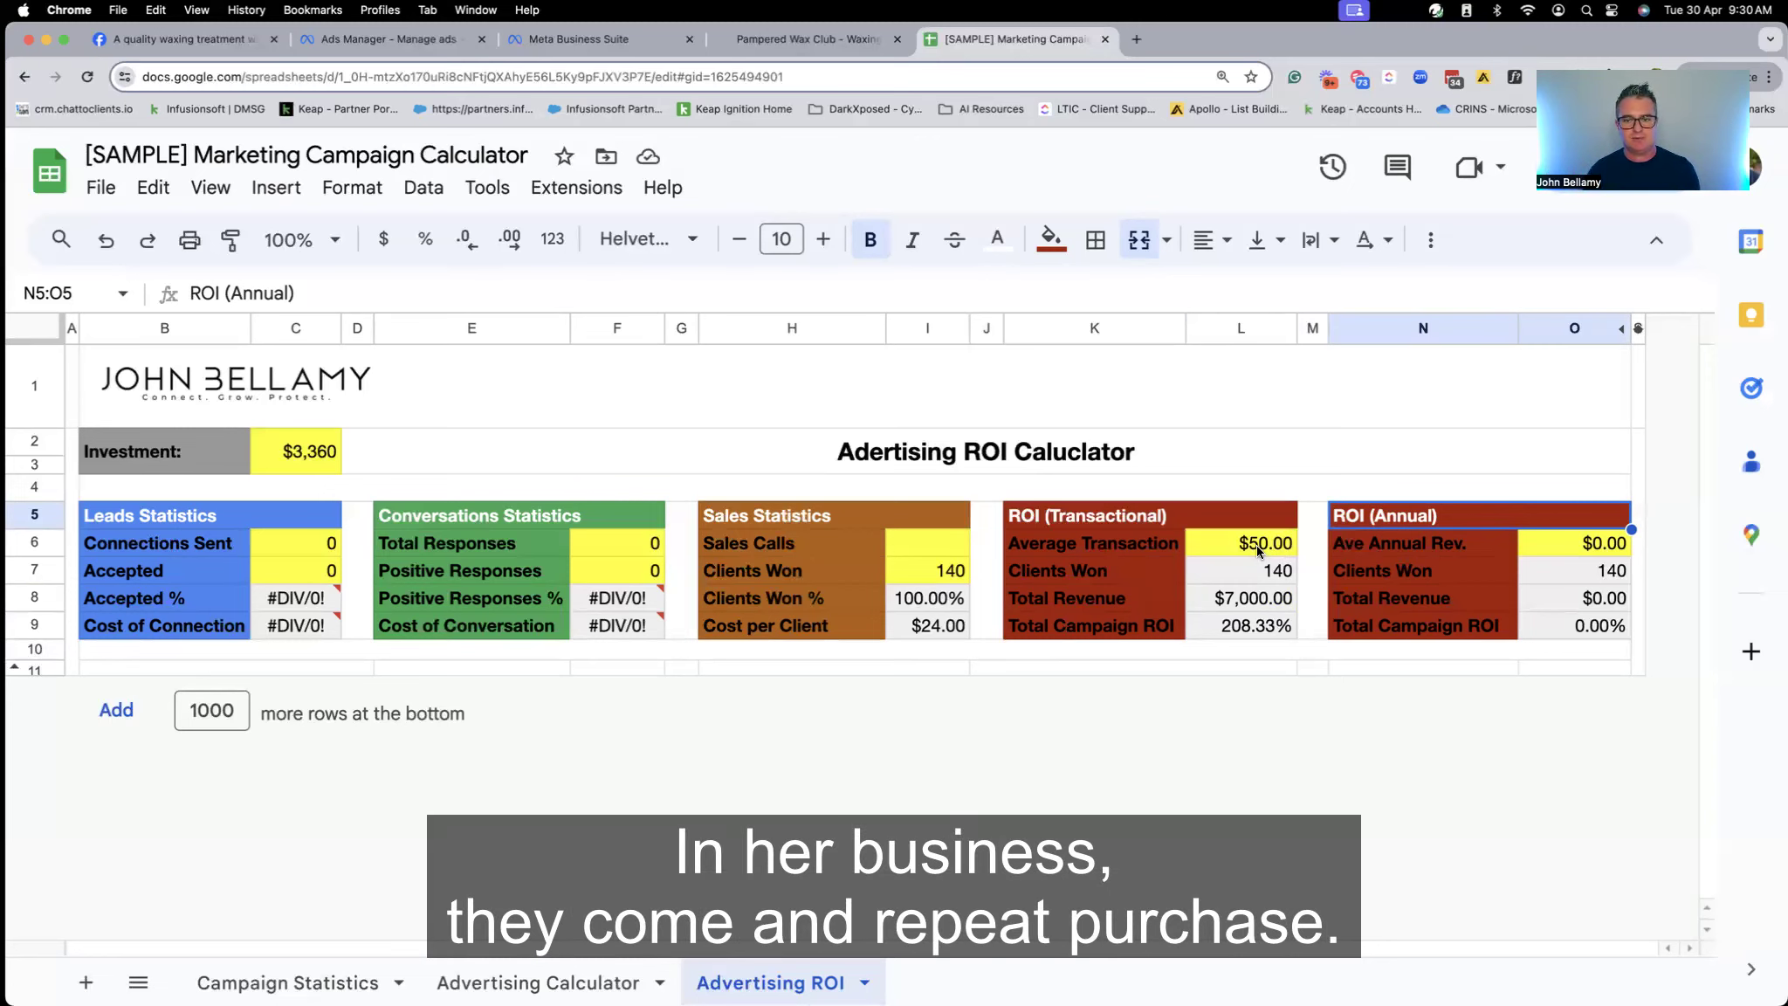
left_click(1578, 548)
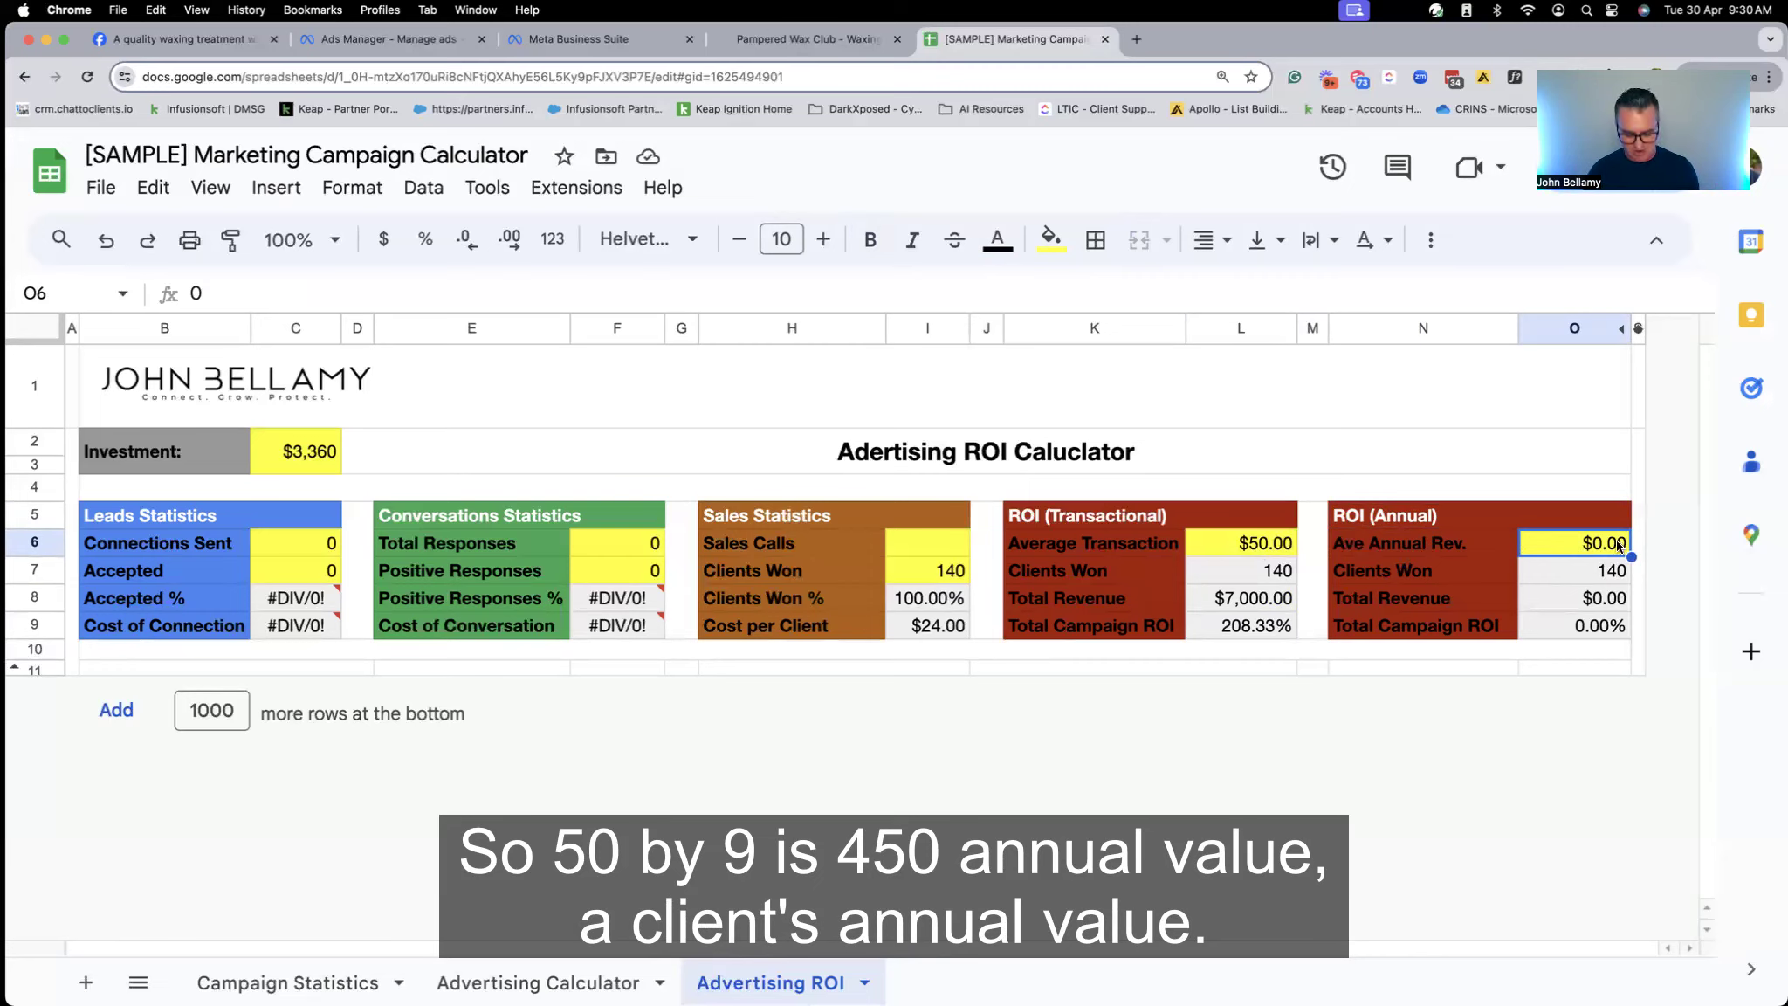
type("450")
key("Return")
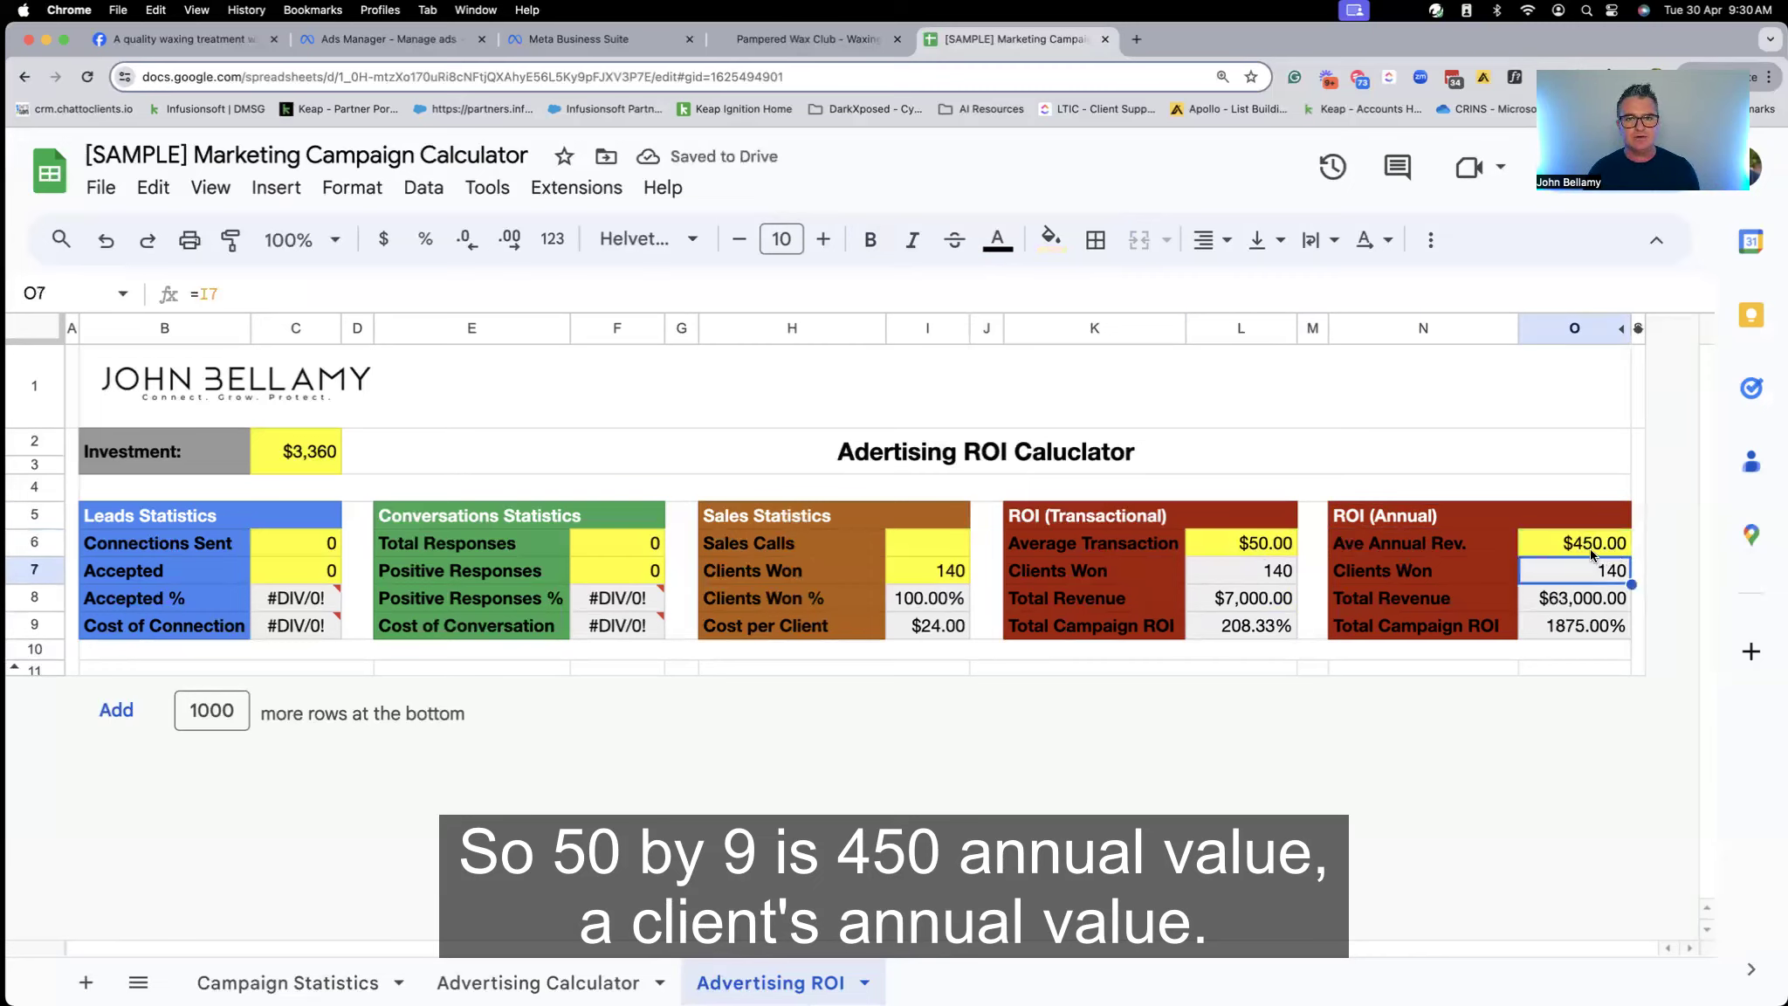
Compare the Total Revenue and Ave Annual Rev. under ROI (Annual) with the campaign's Investment
left_click(1576, 612)
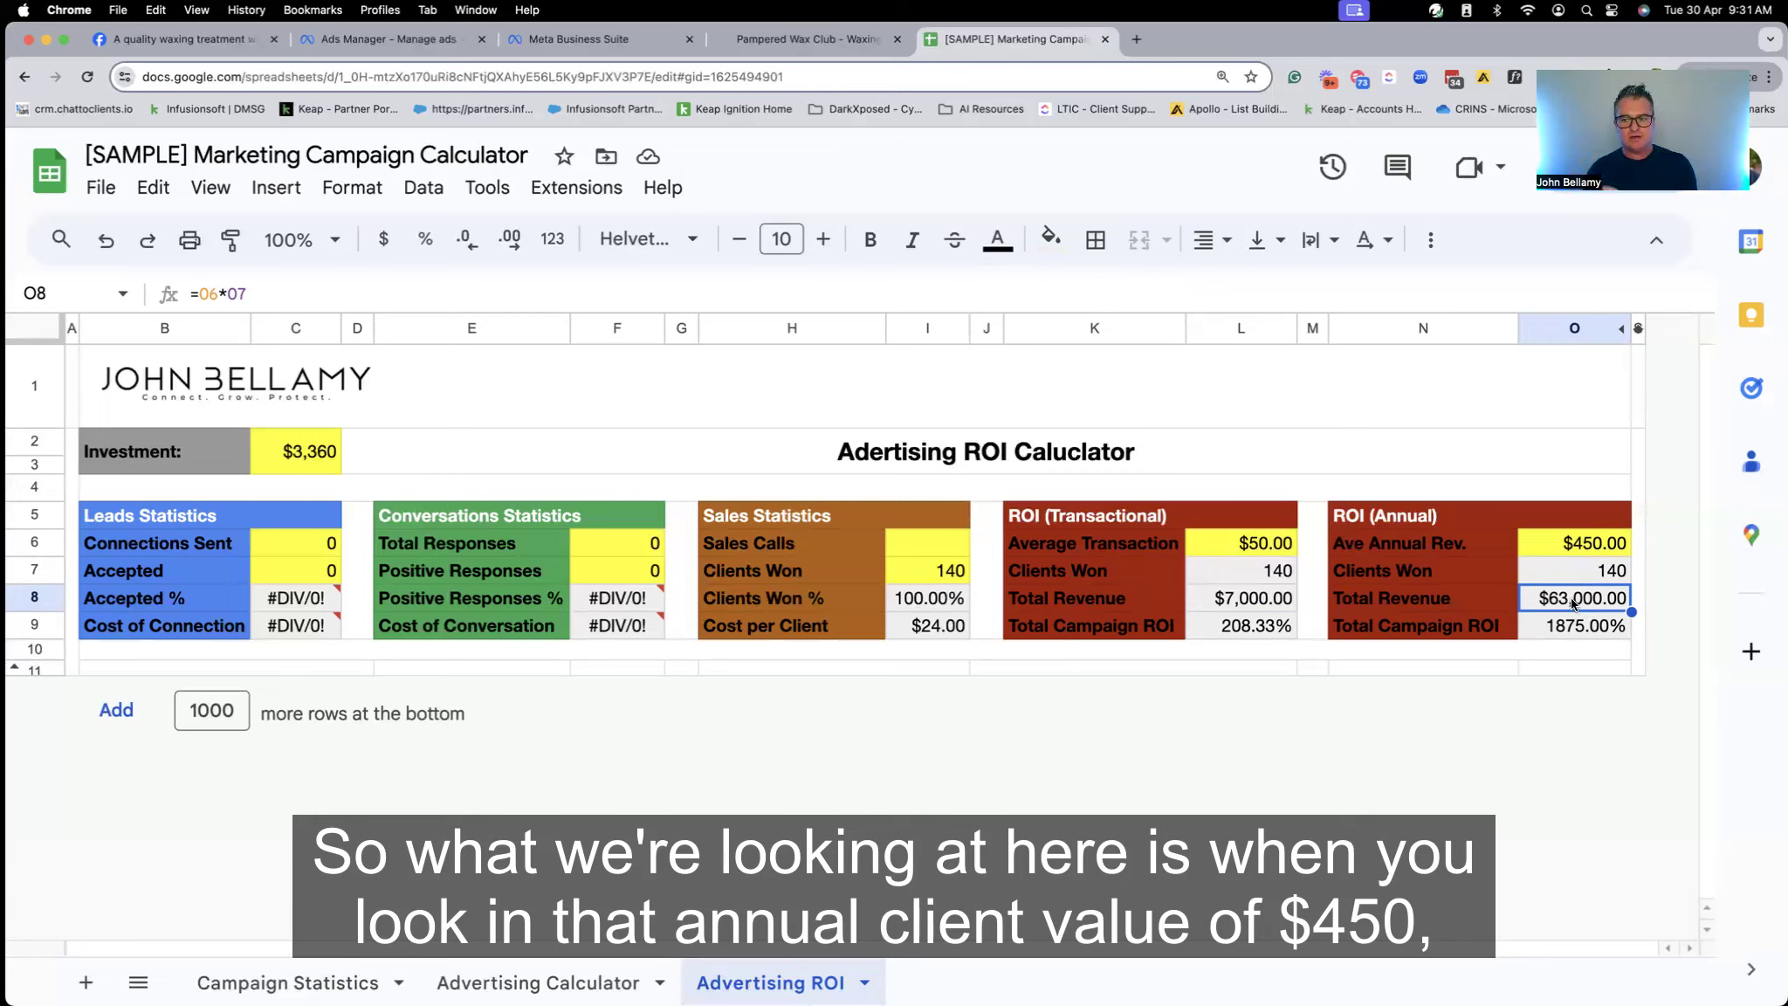
left_click(1611, 544)
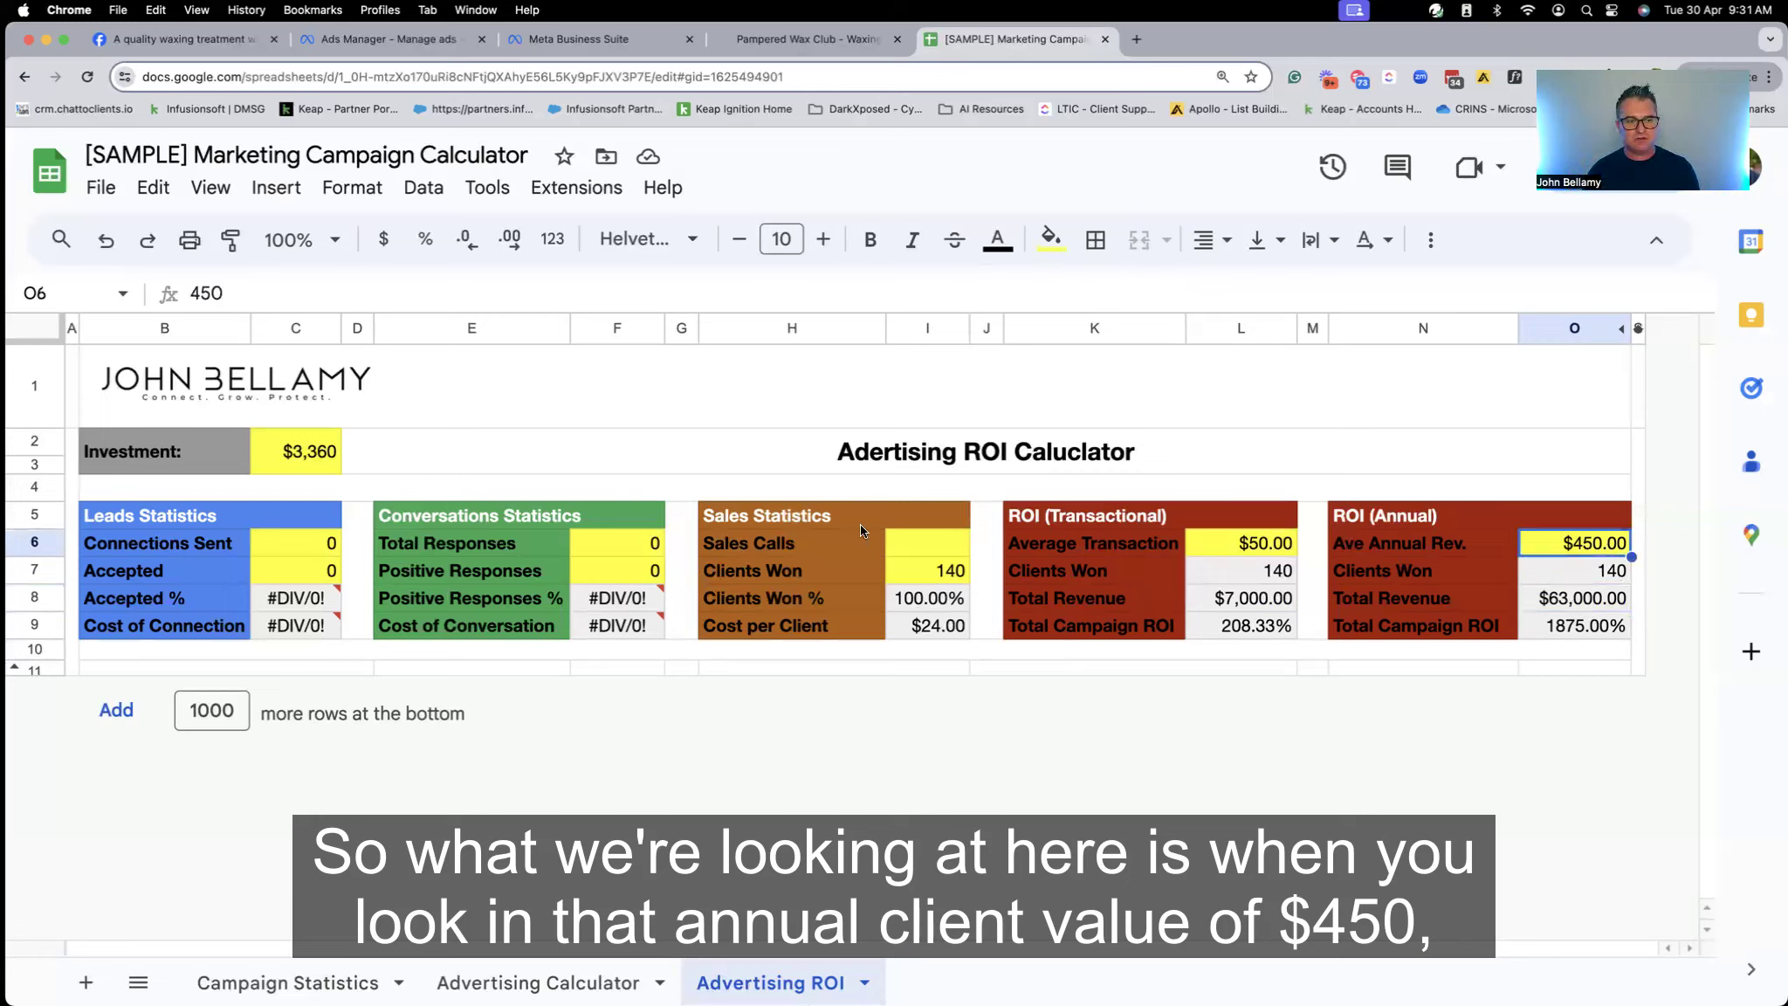
left_click(297, 452)
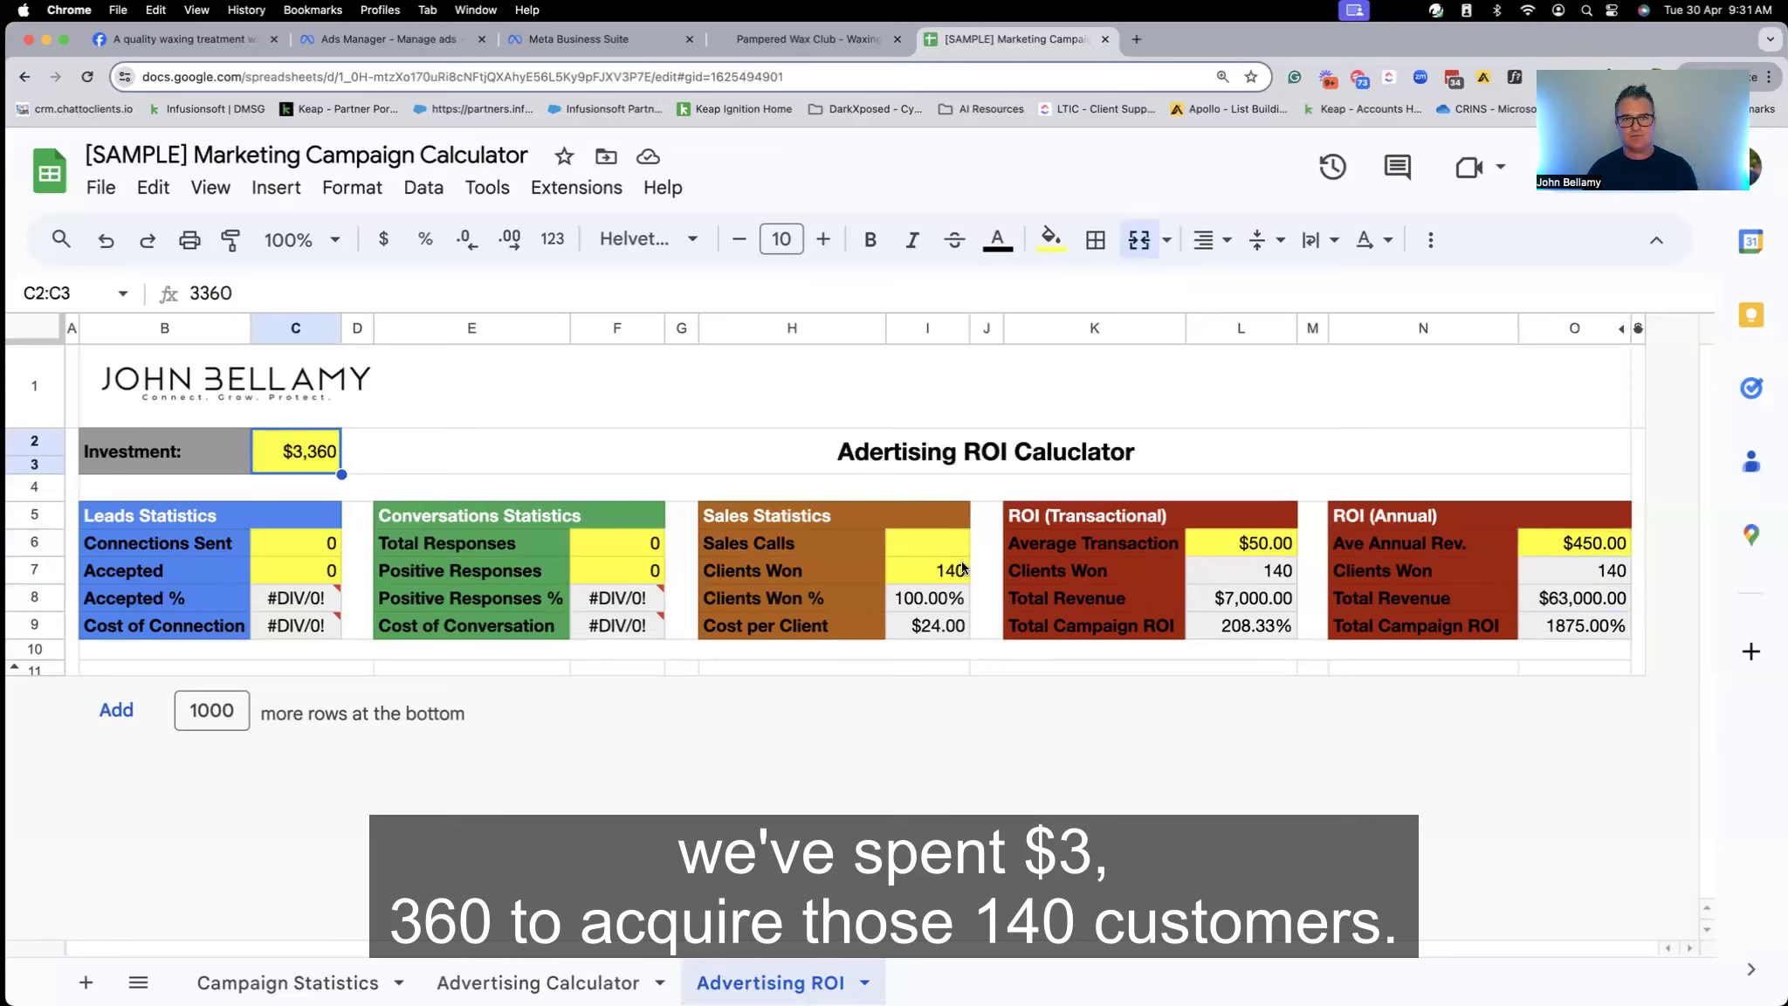
left_click(1595, 602)
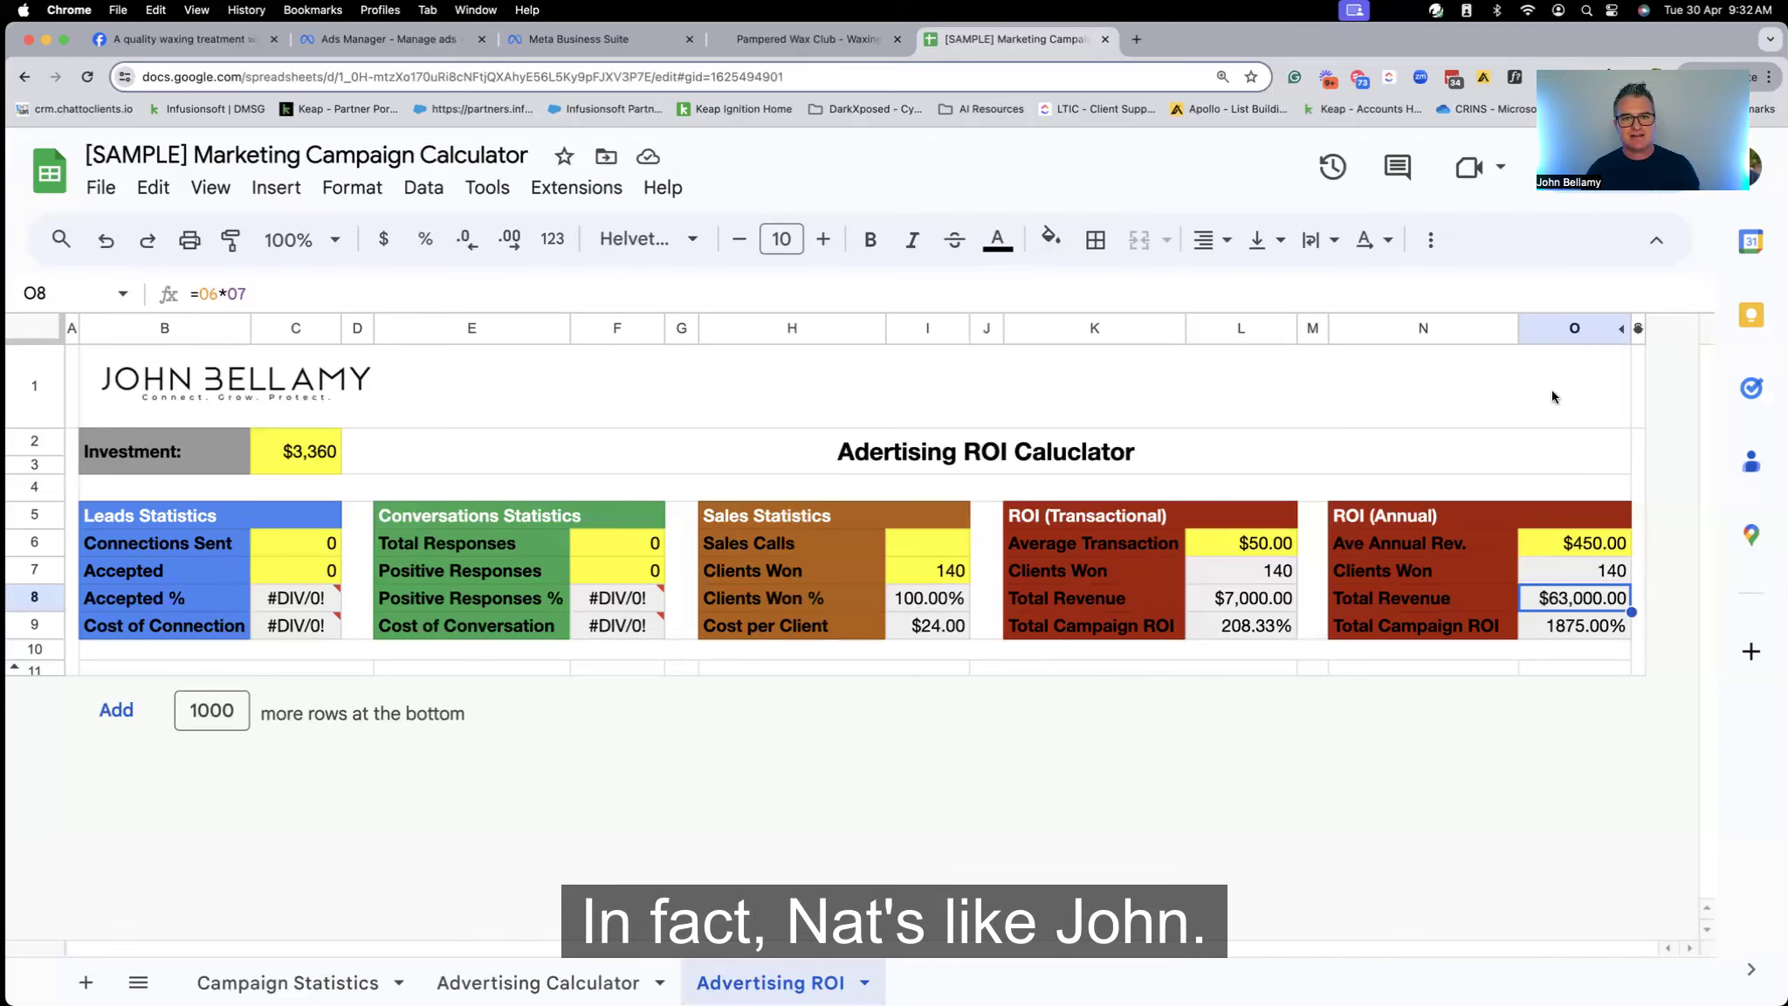
Switch to Ads Manager and on to the Pampered Wax Club Facebook post, and review its creative and comments
left_click(394, 37)
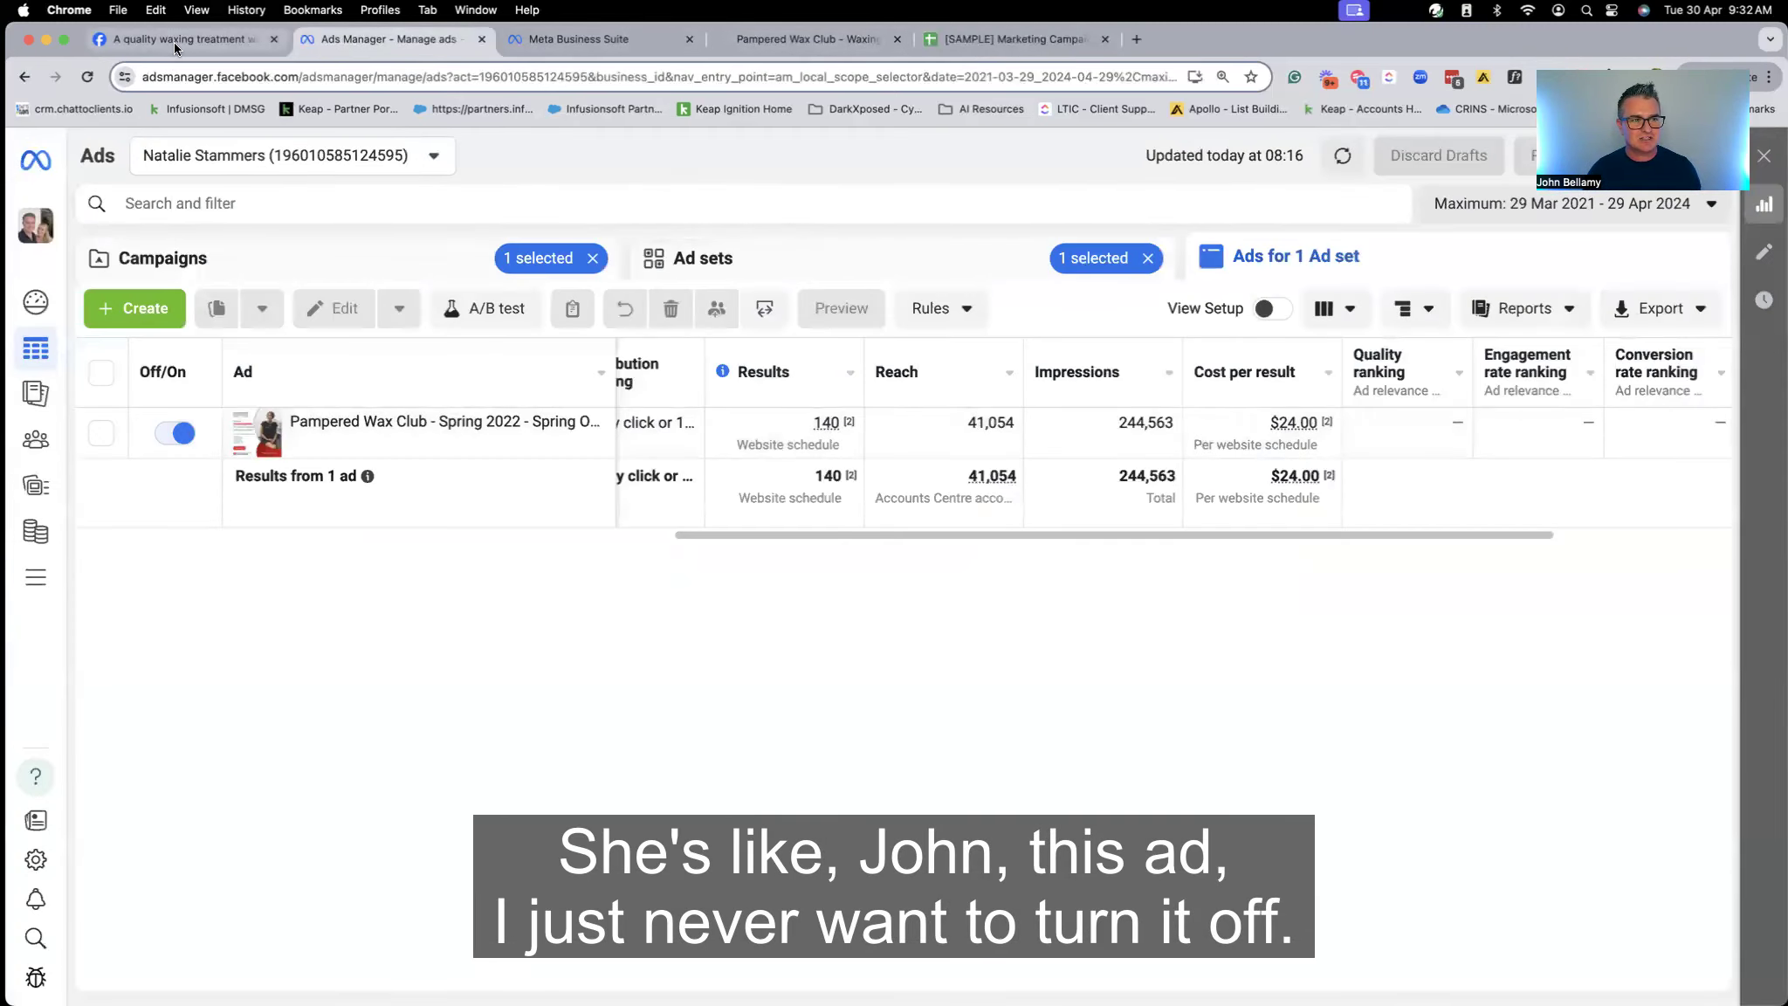
left_click(173, 40)
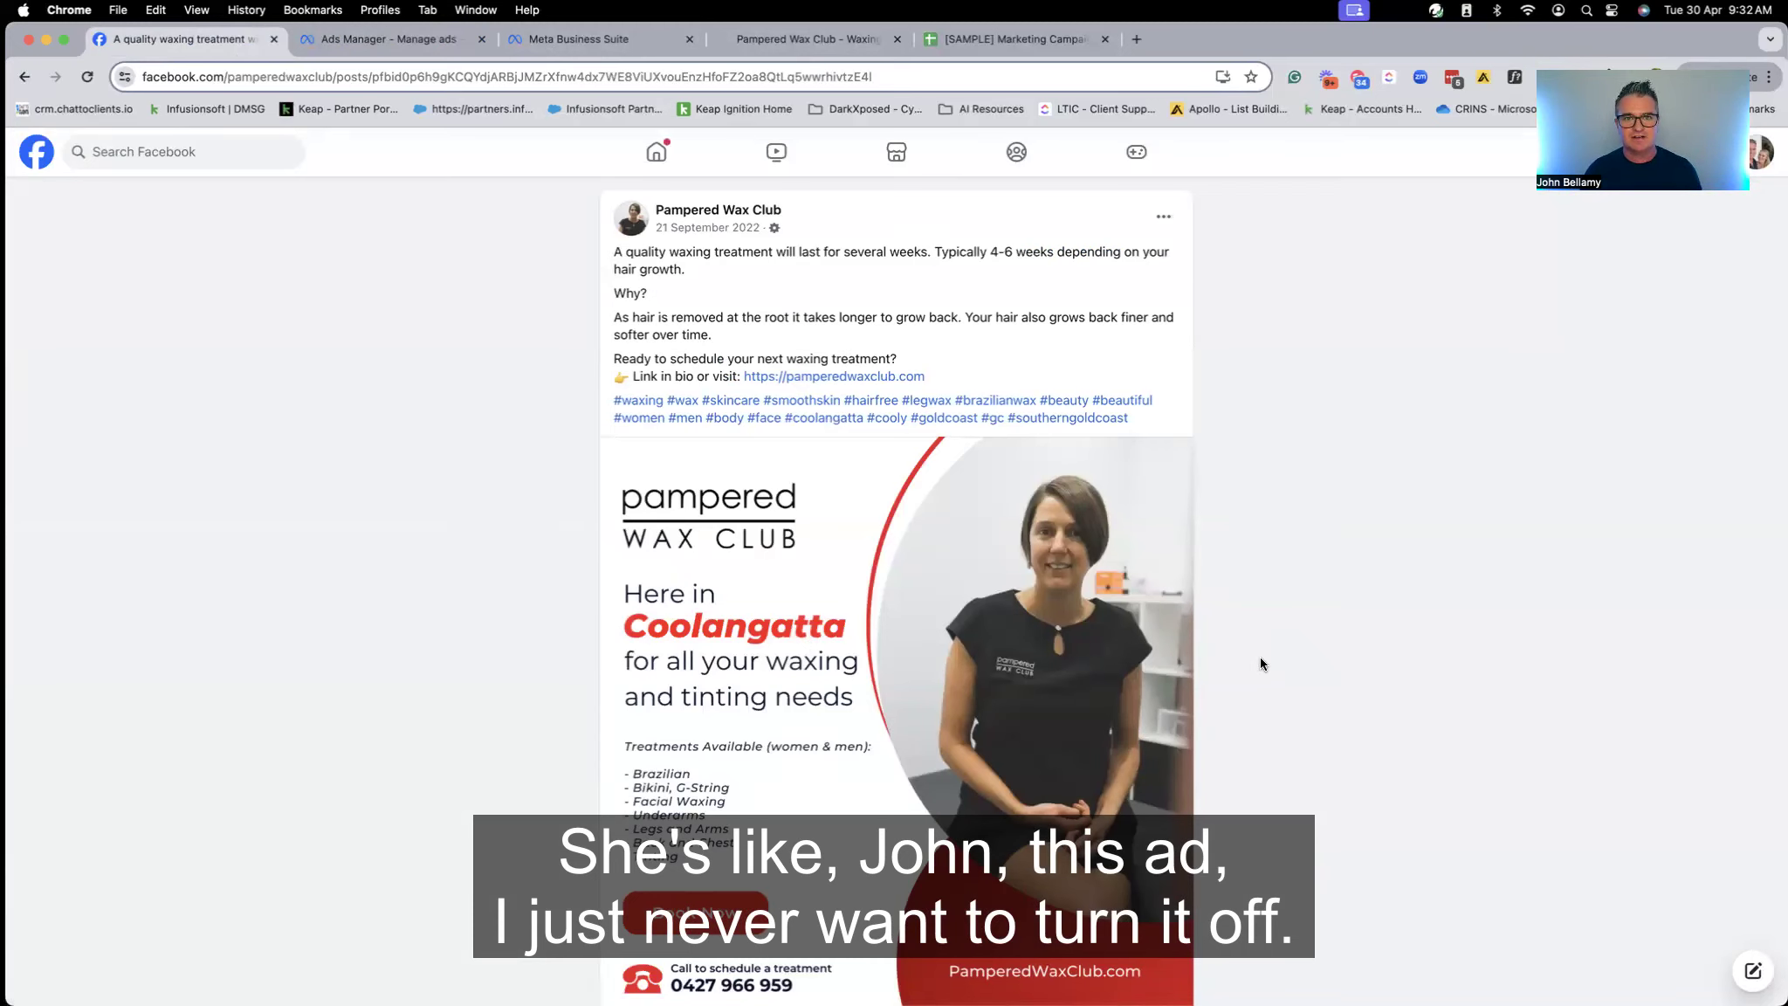
scroll(1260, 658, "down", 2)
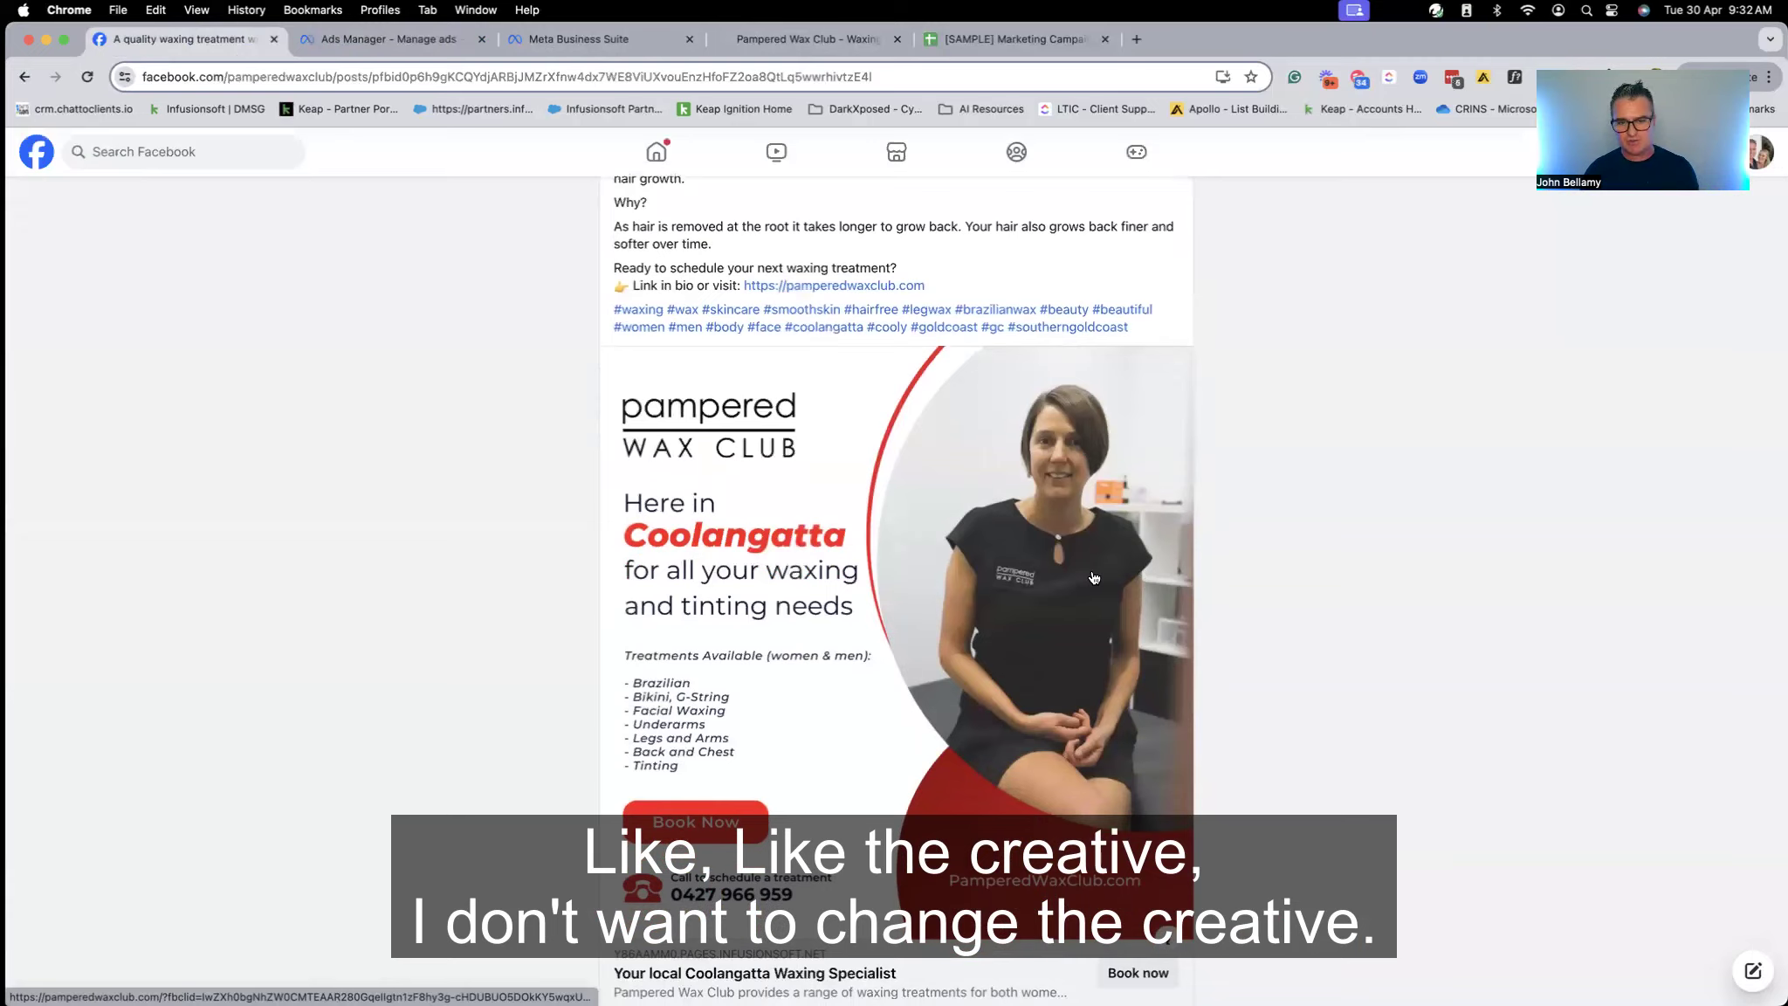
scroll(1094, 577, "down", 8)
scroll(1088, 580, "down", 1)
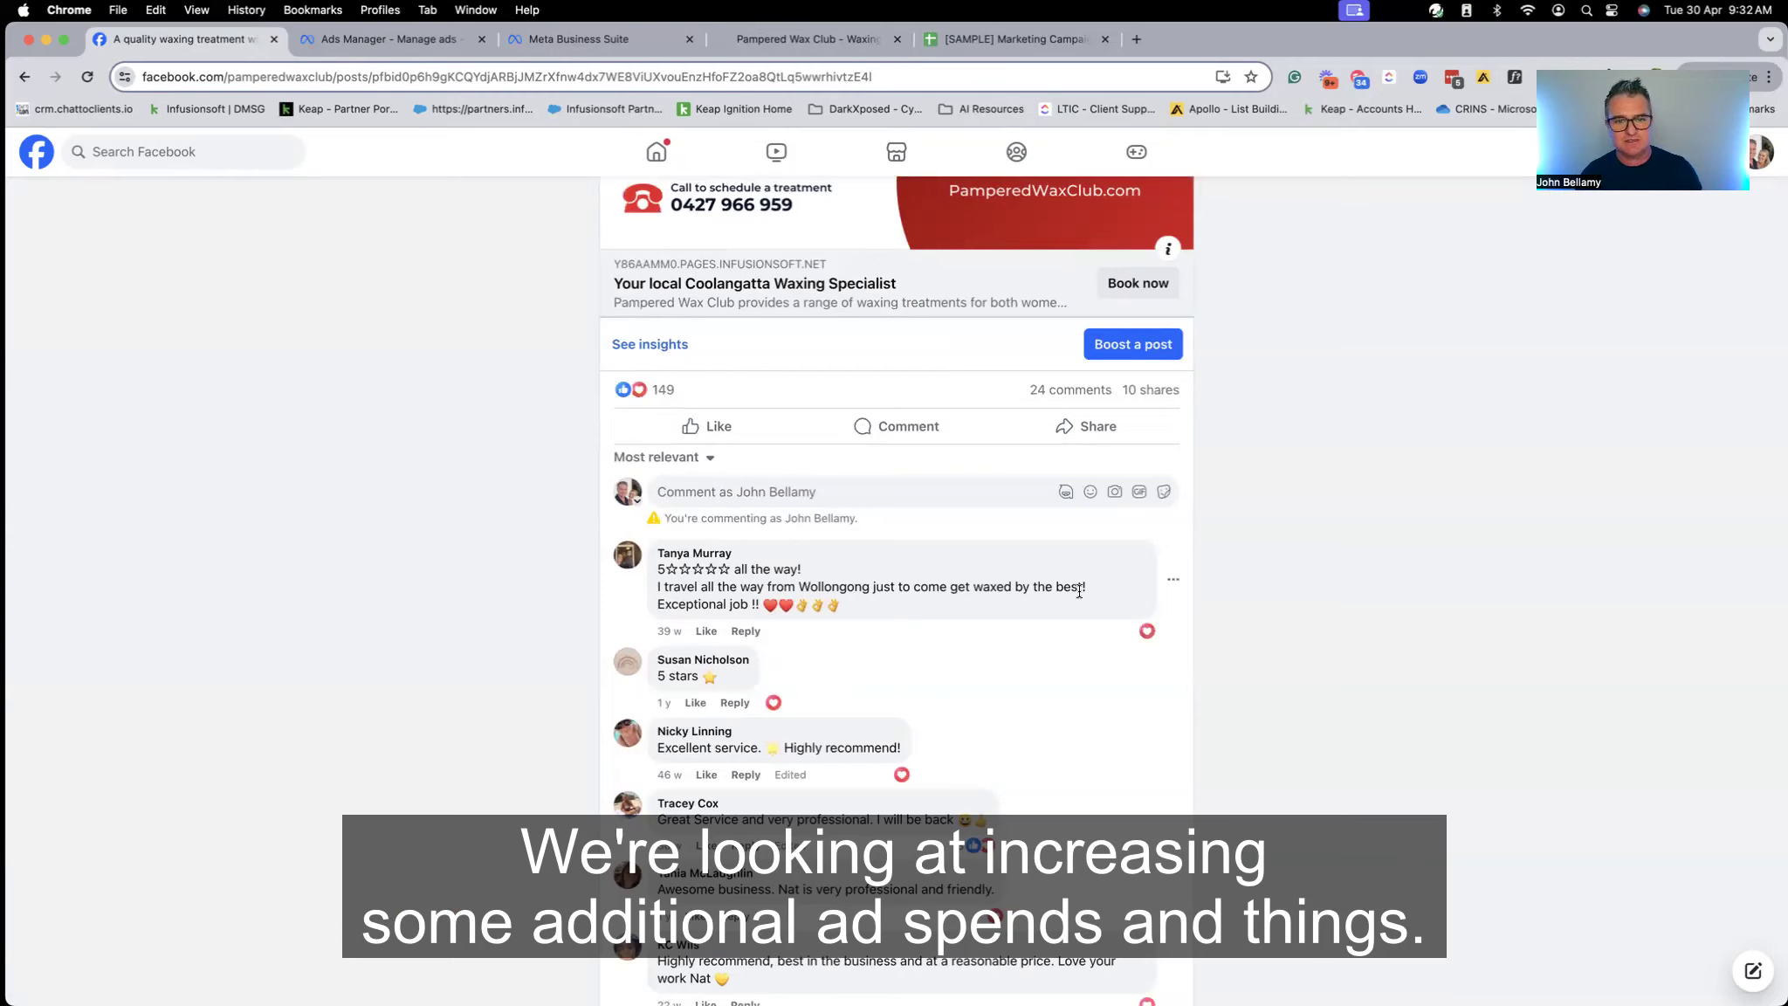
scroll(1079, 590, "up", 10)
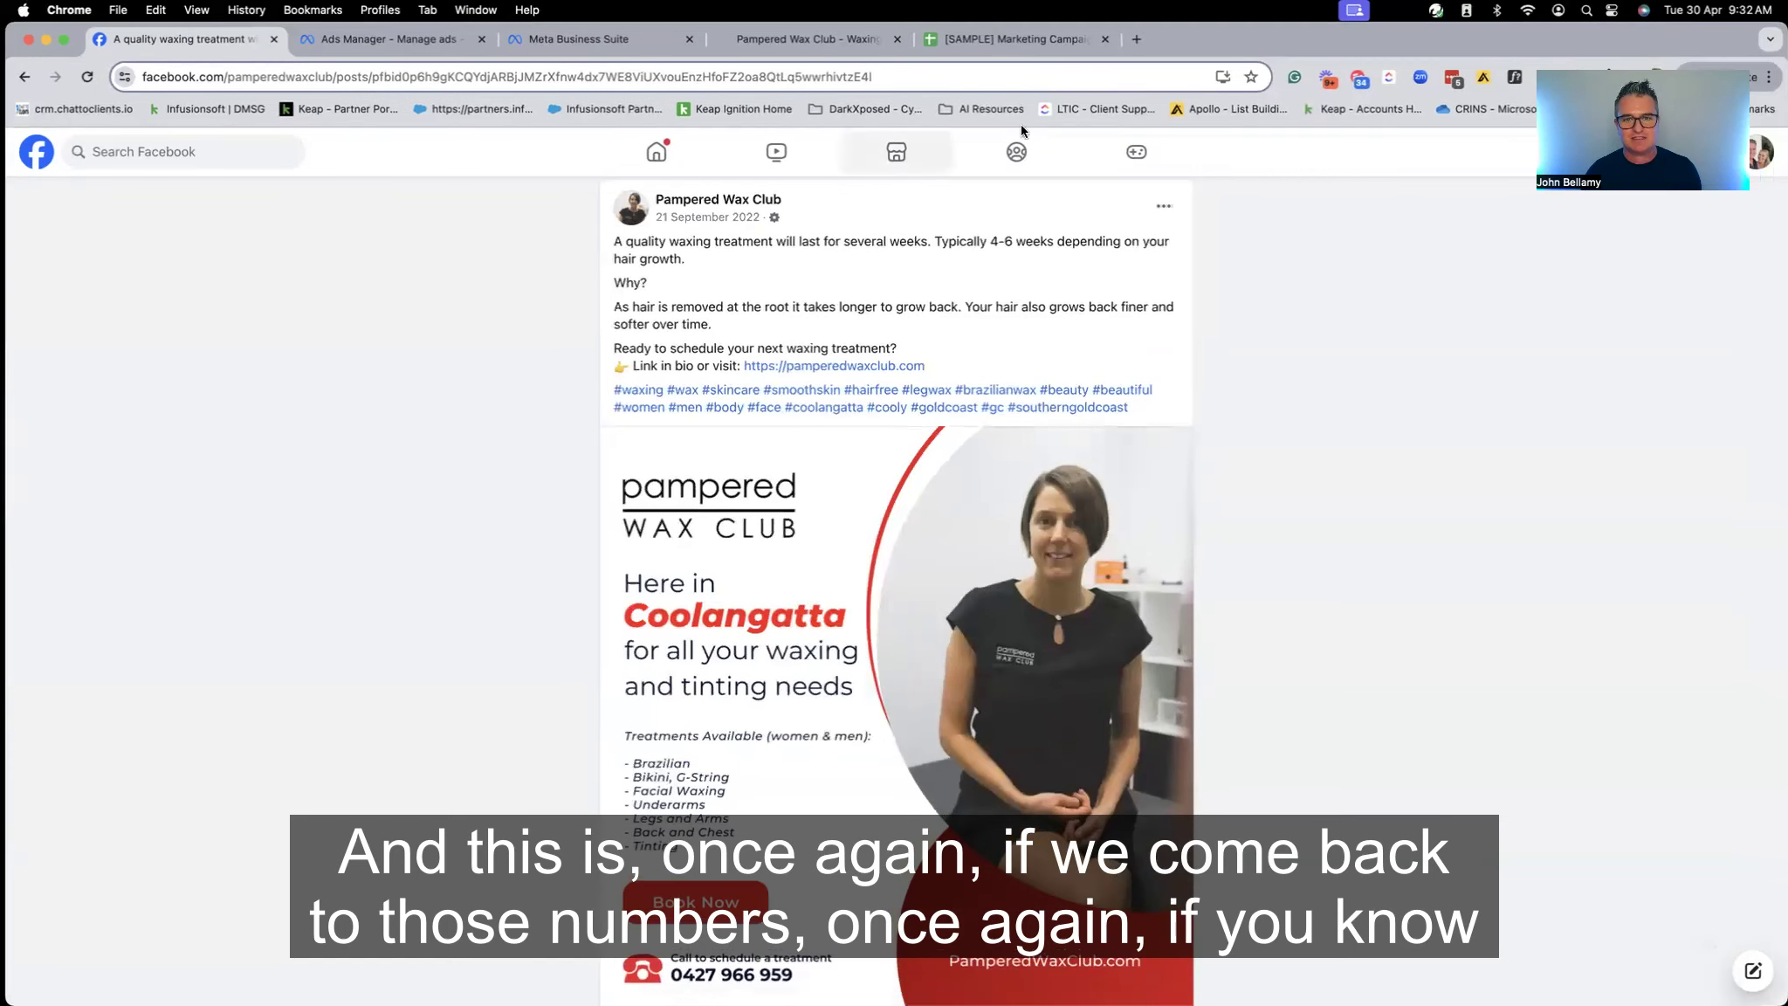
Revisit the ROI figures in the Marketing Campaign Calculator, and highlight the organic reach in Meta Business Suite's Insights overview
left_click(1017, 38)
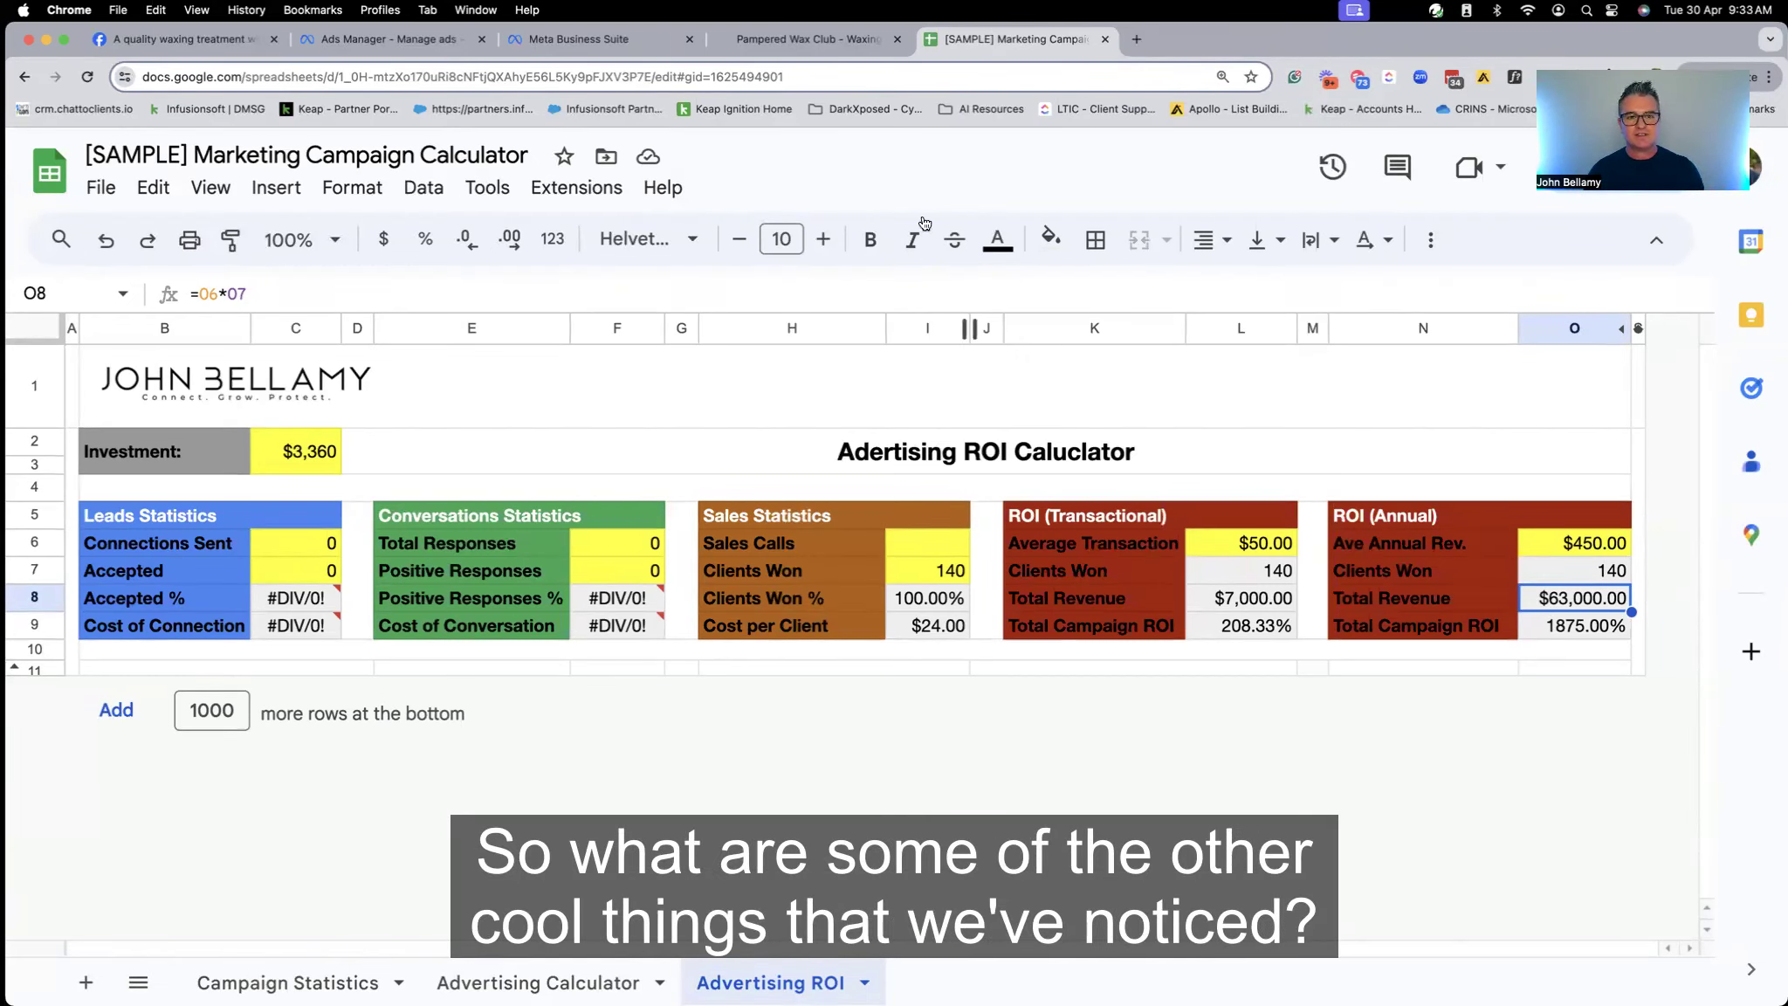
left_click(602, 39)
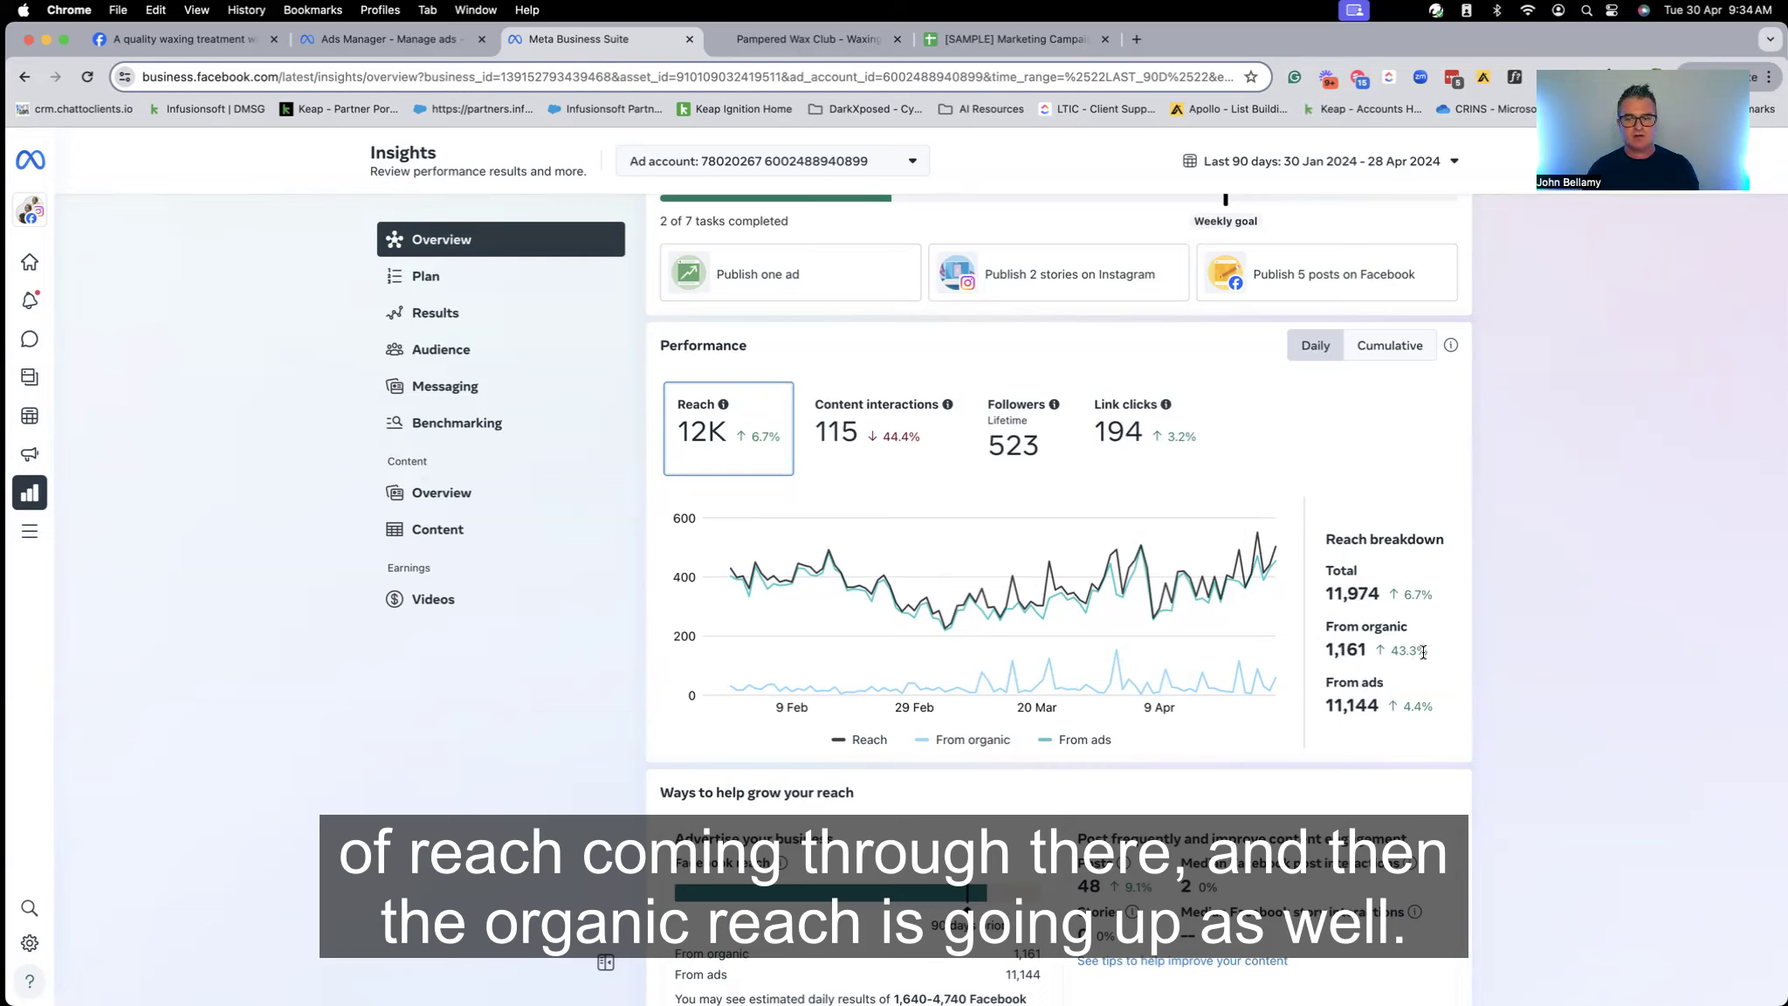
left_click_drag(1433, 656, 1335, 655)
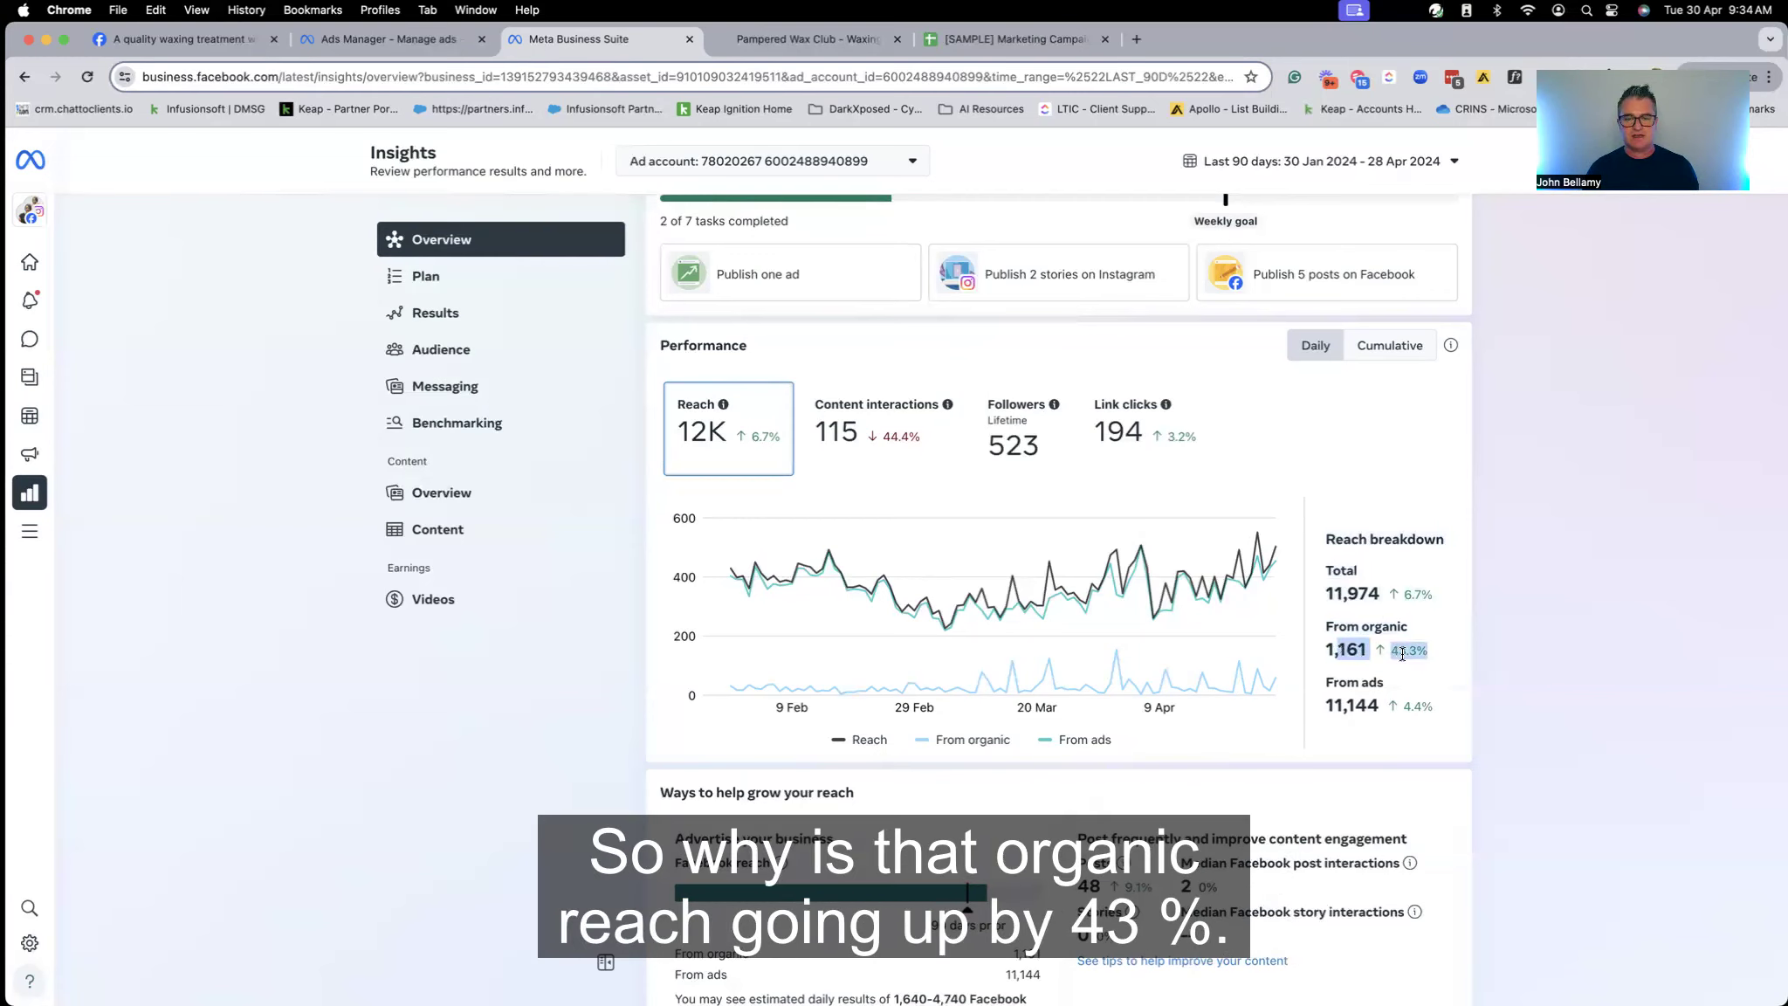